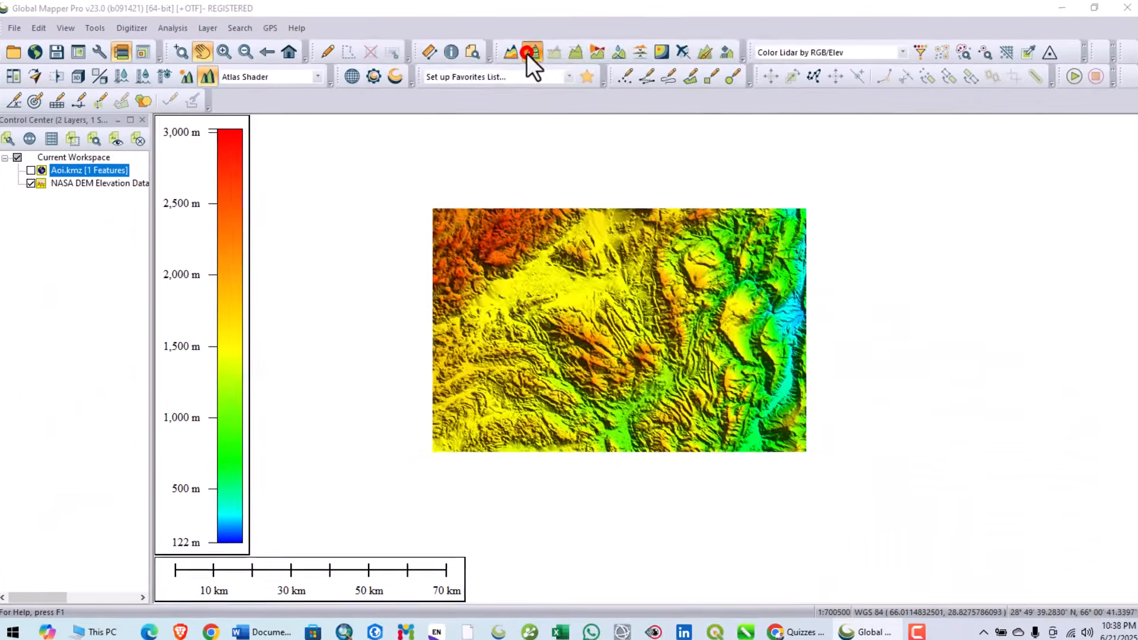
# - Open the contour generation options and review the contour interval, its units, and the minor and major contour multipliers
pyautogui.click(664, 112)
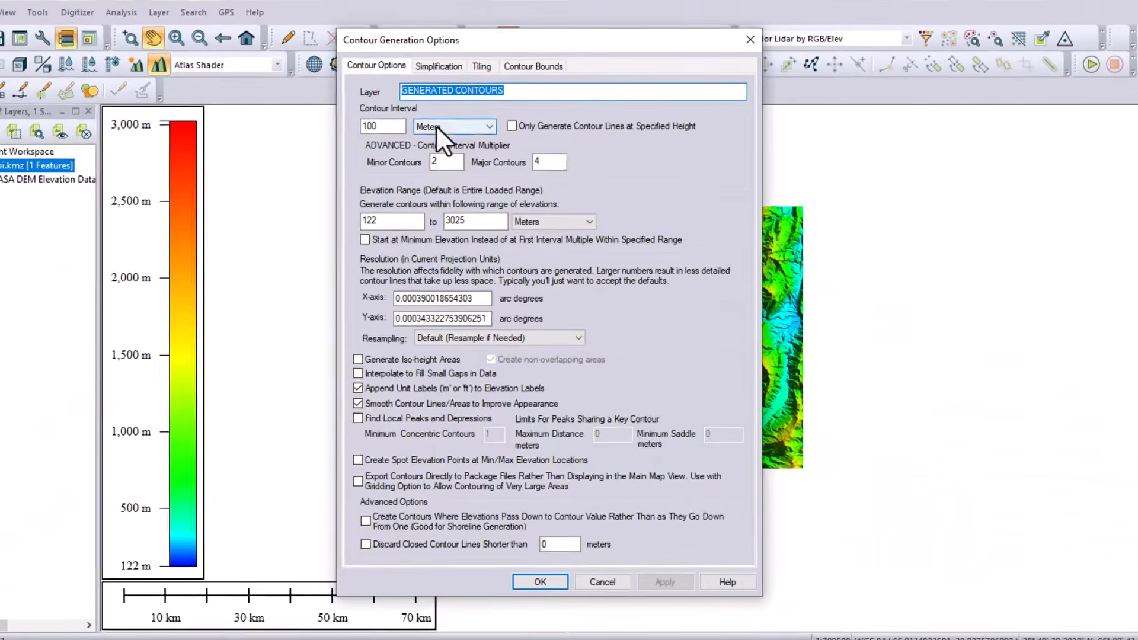
pyautogui.click(465, 133)
pyautogui.click(333, 116)
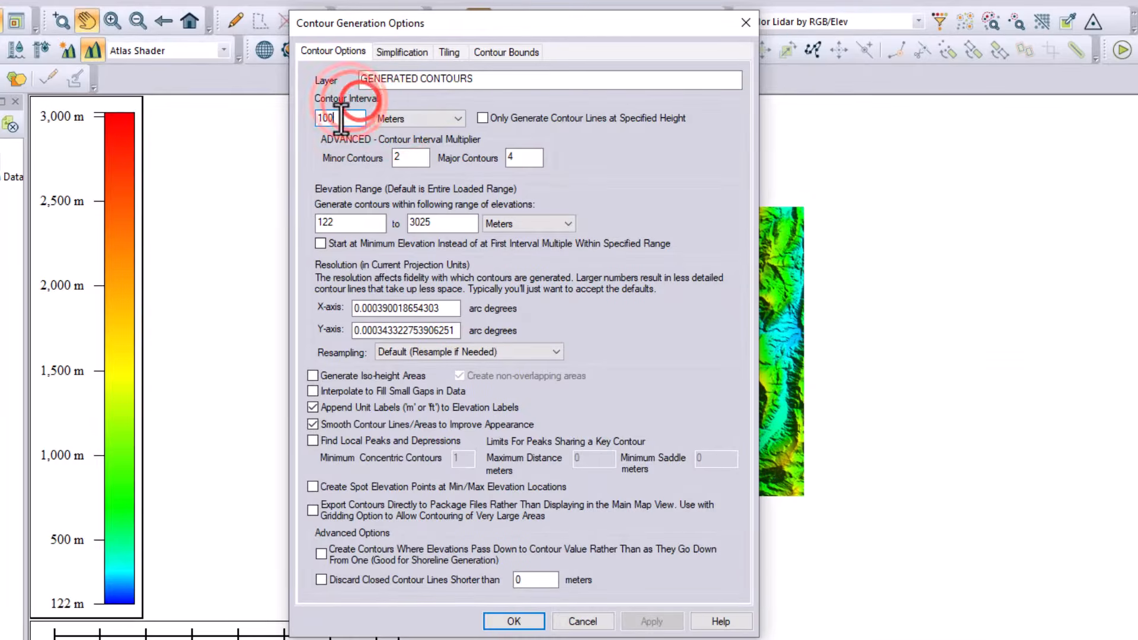
pyautogui.click(344, 118)
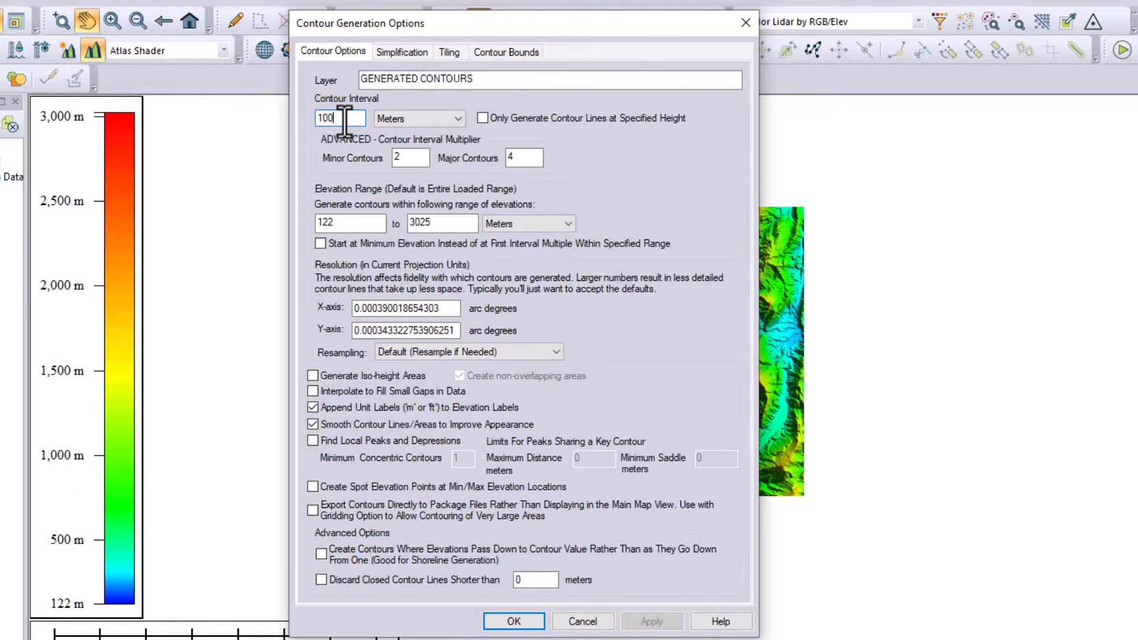
pyautogui.click(411, 119)
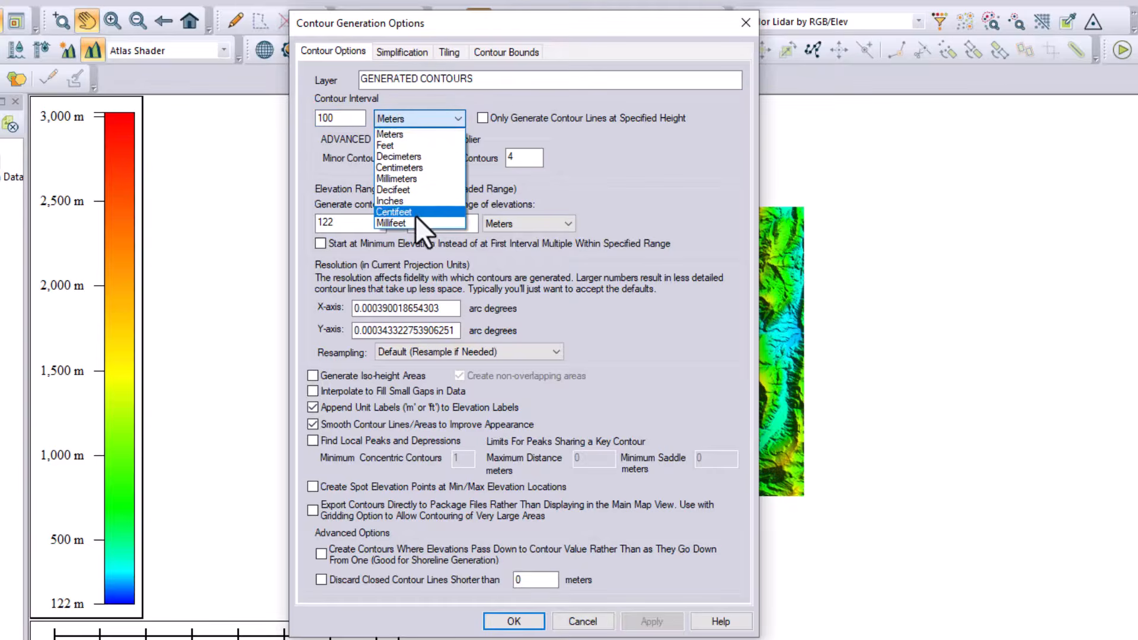
pyautogui.click(330, 173)
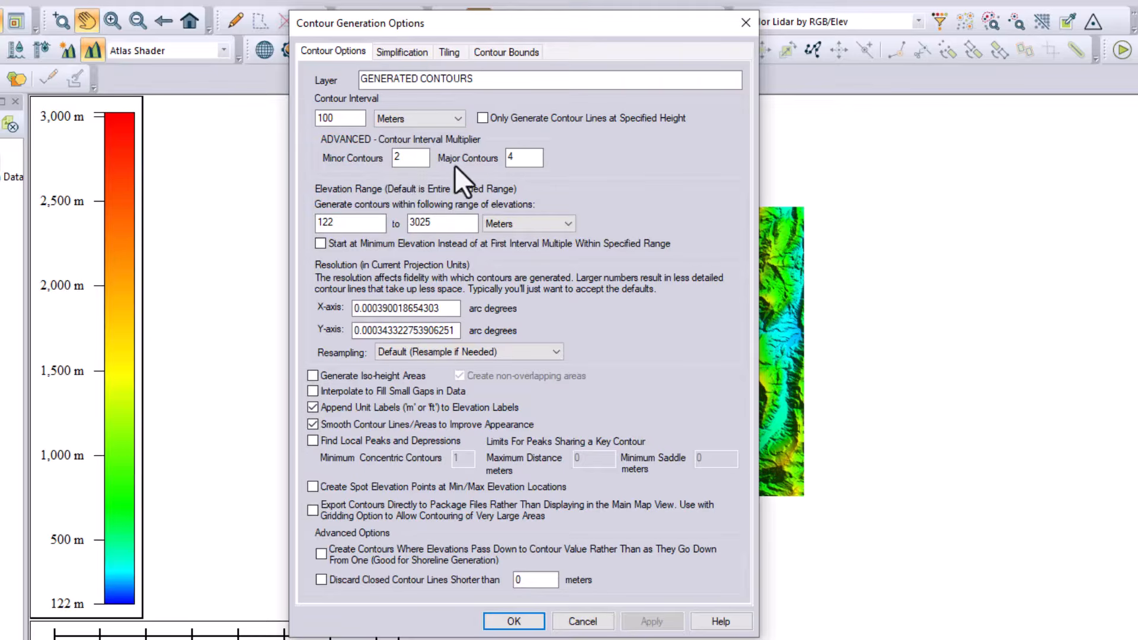
pyautogui.doubleClick(507, 157)
pyautogui.click(522, 161)
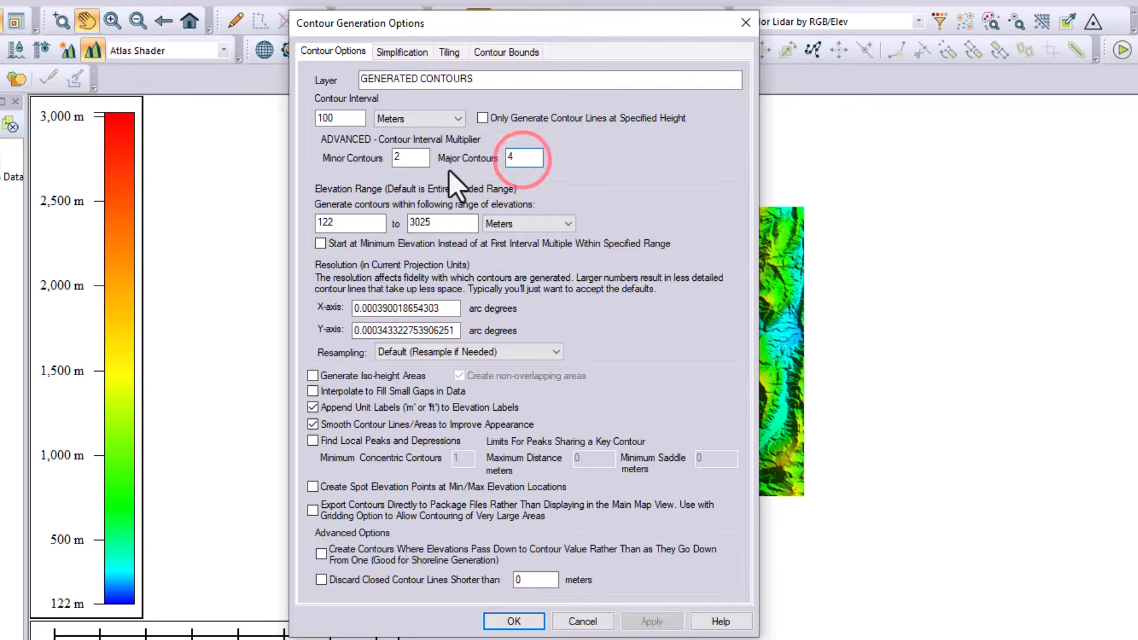
pyautogui.click(410, 161)
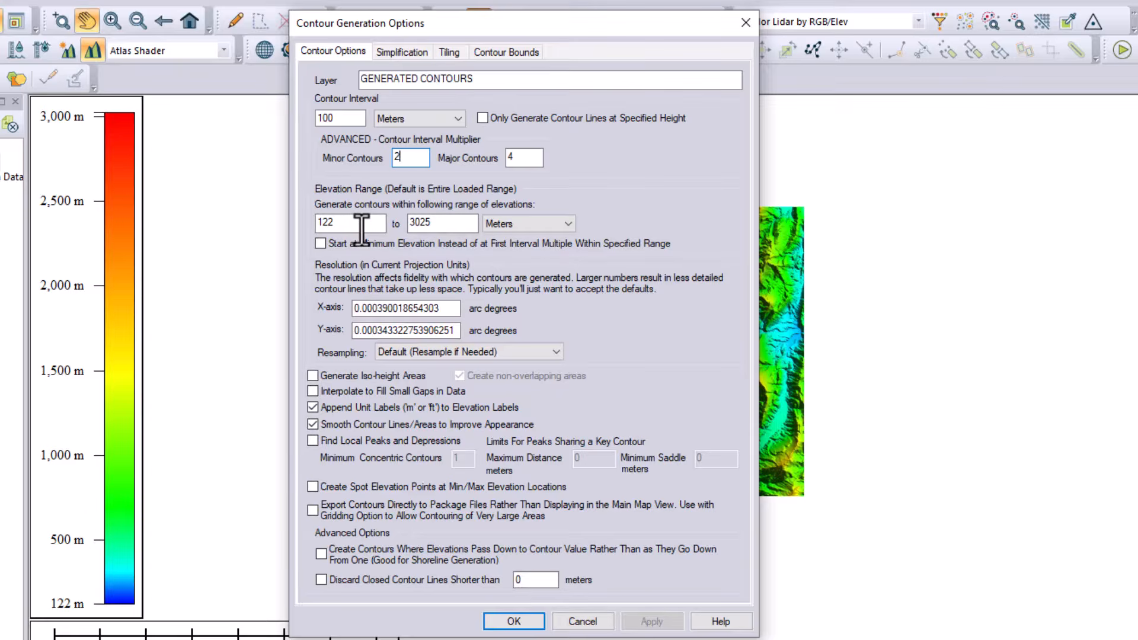
# - Try feet and decimeters as the elevation range units, and return the units to meters
pyautogui.click(507, 225)
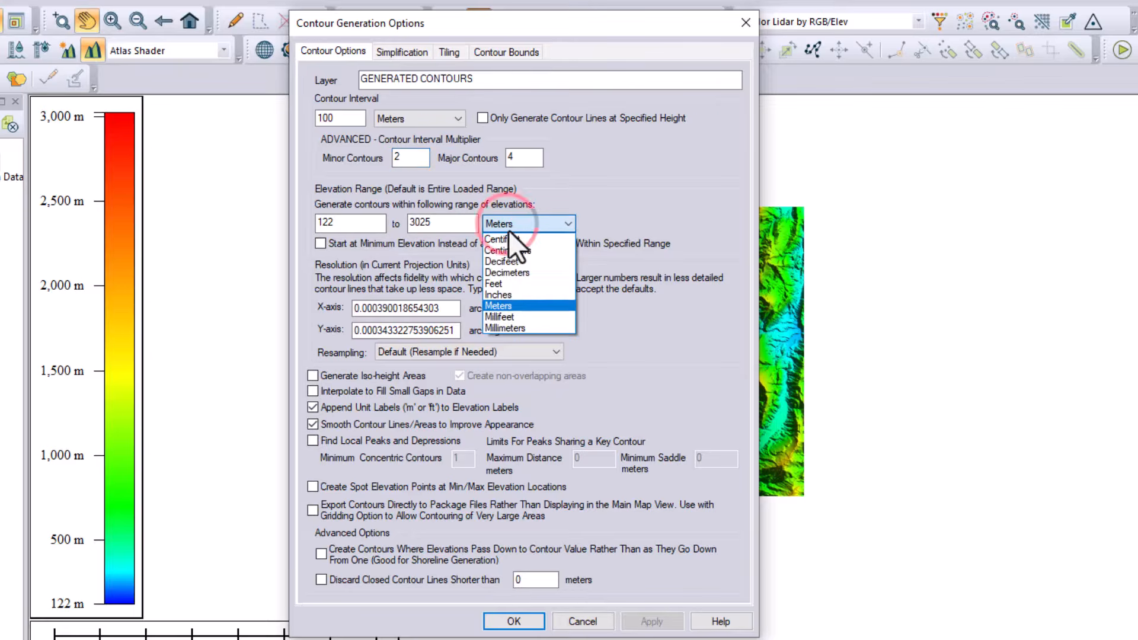
pyautogui.click(511, 281)
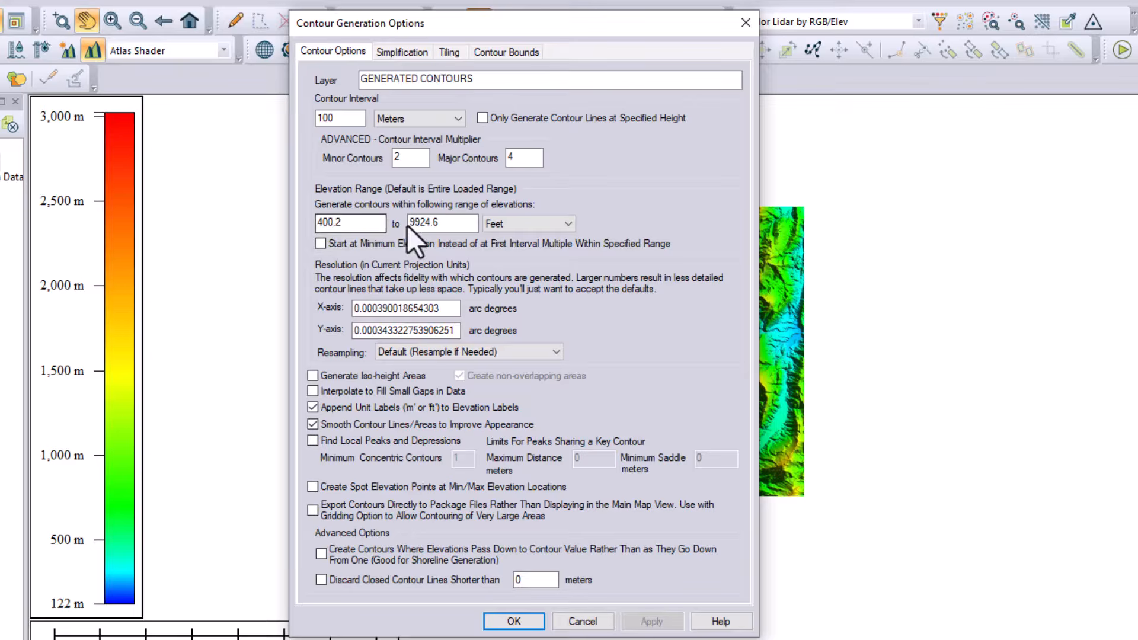
pyautogui.click(510, 221)
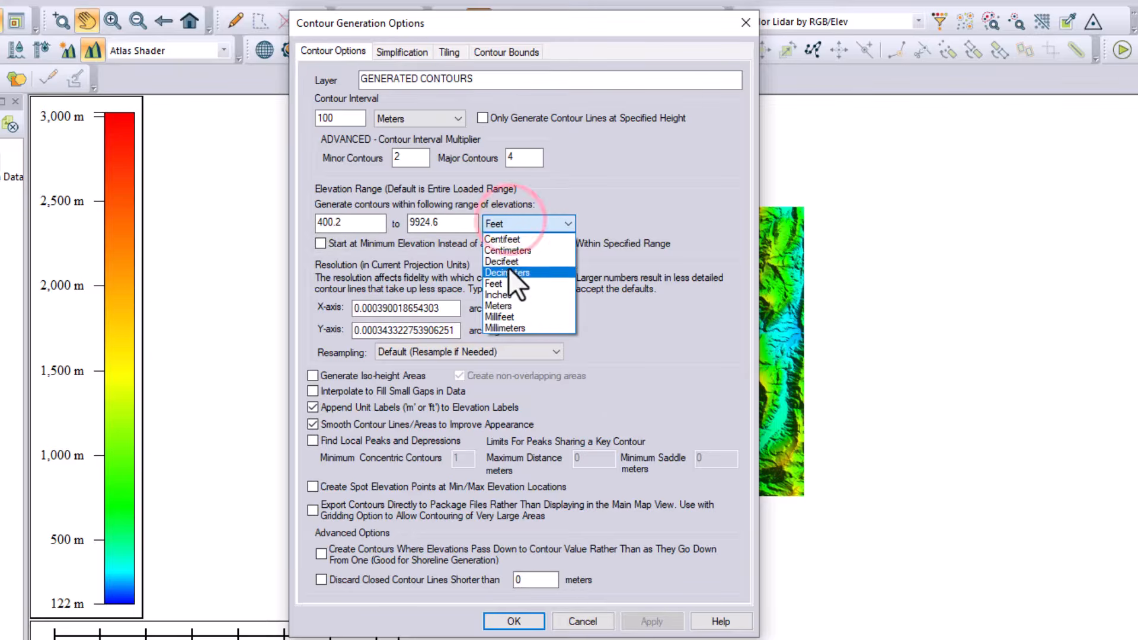
pyautogui.click(508, 265)
pyautogui.click(515, 218)
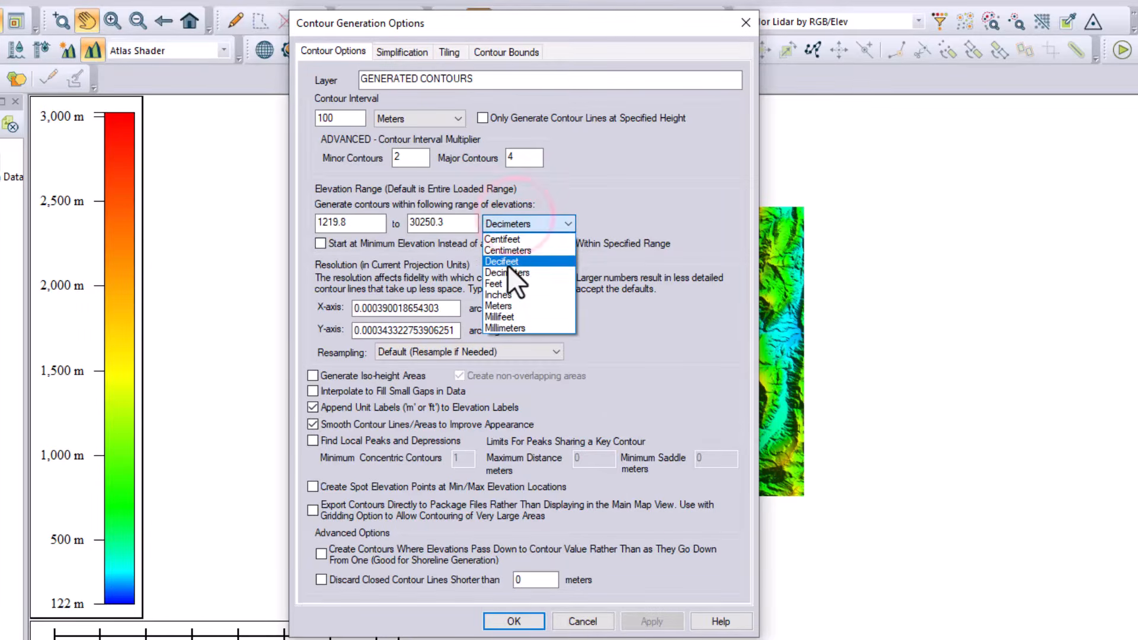
pyautogui.click(509, 305)
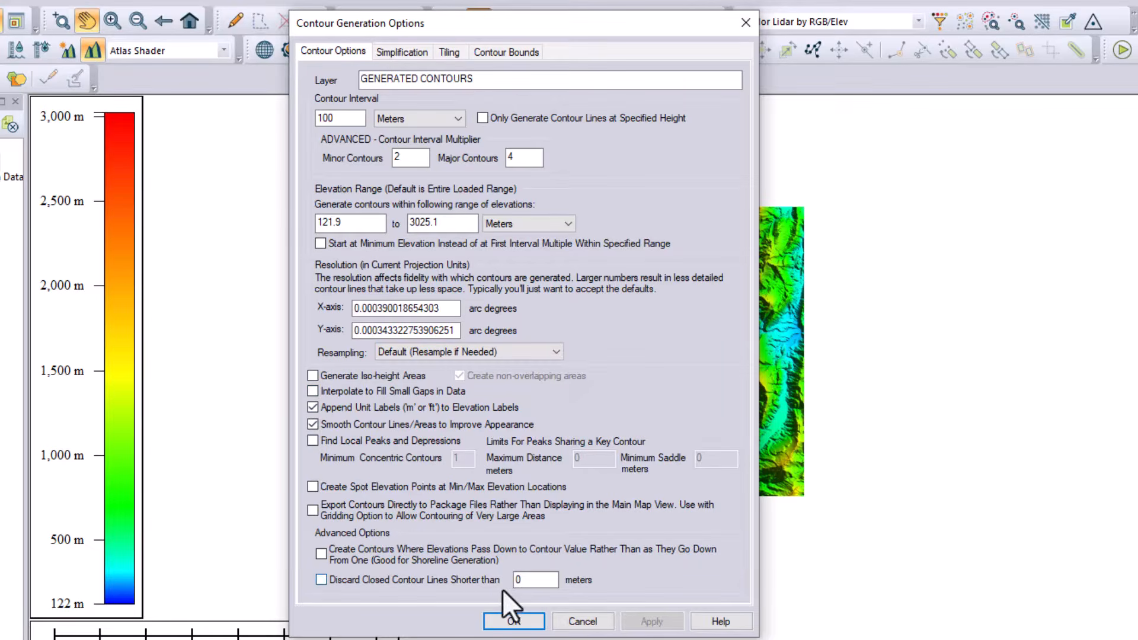
# - Try to limit the contour bounds with a box drawn over the eastern half of the terrain
pyautogui.click(511, 53)
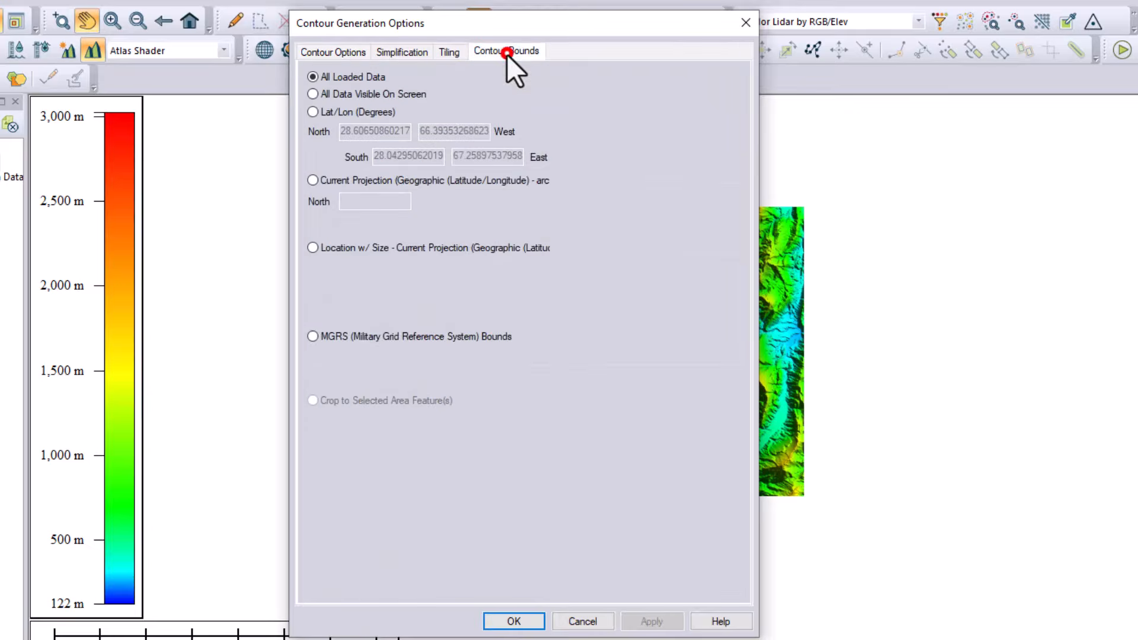
pyautogui.click(493, 76)
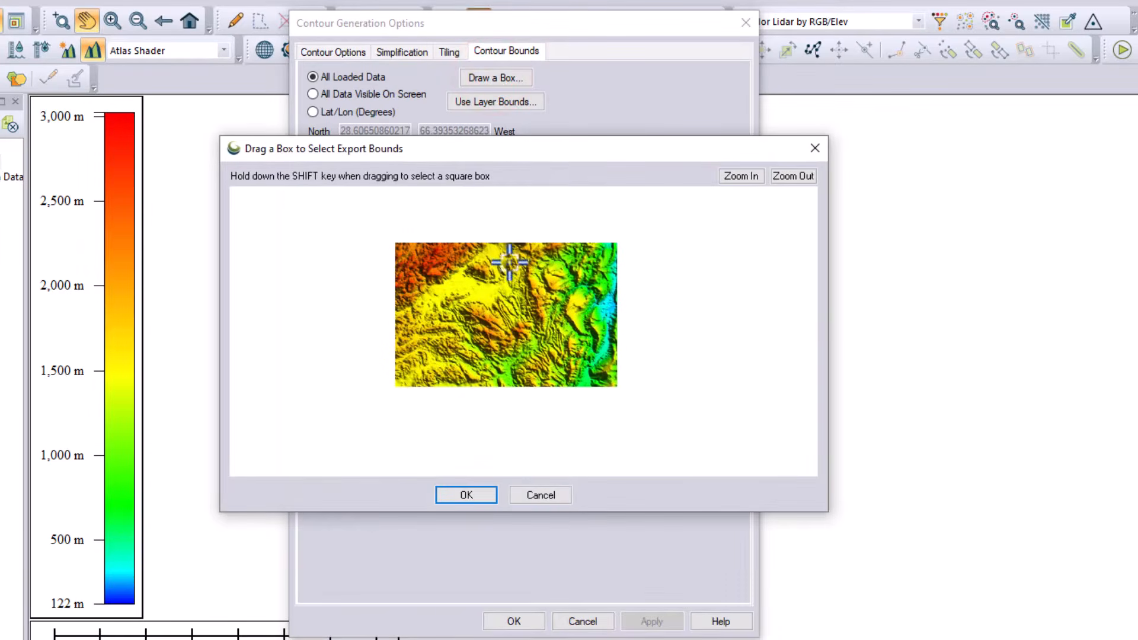
pyautogui.moveTo(498, 249); pyautogui.dragTo(605, 372)
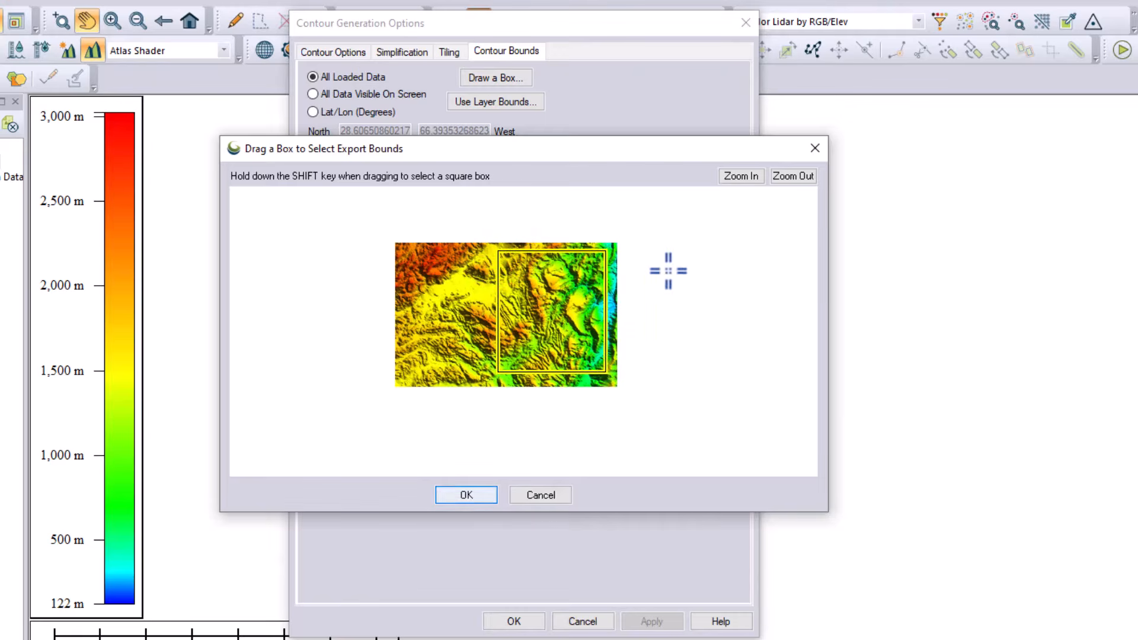
pyautogui.click(814, 148)
# - Generate the contours from all loaded elevation data and hide the NASA DEM elevation layer
pyautogui.click(343, 51)
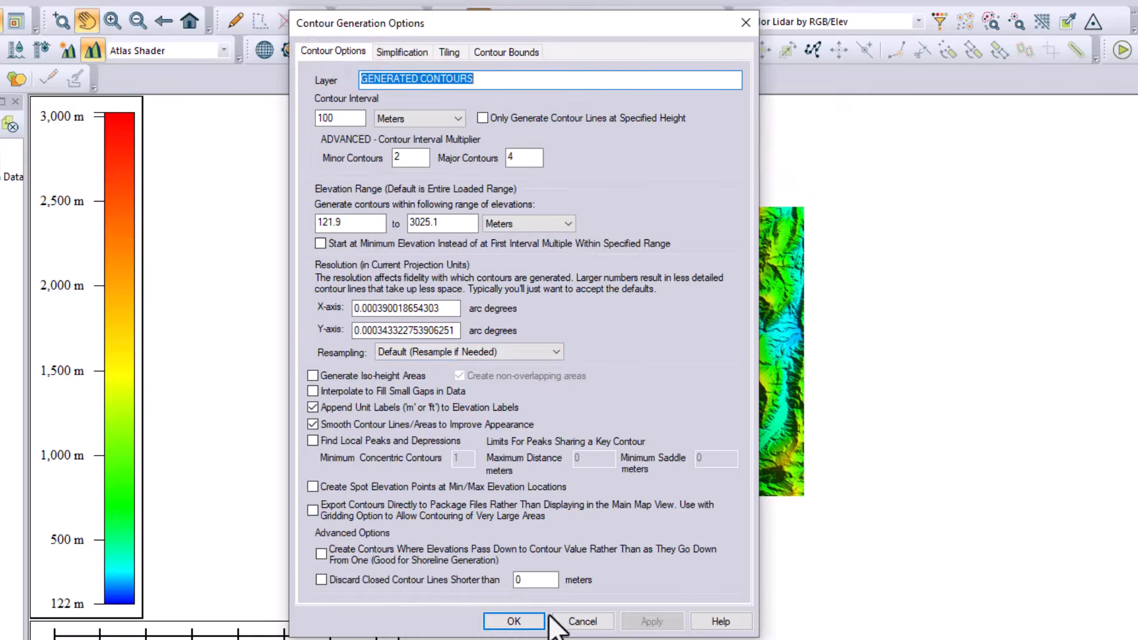
pyautogui.click(515, 621)
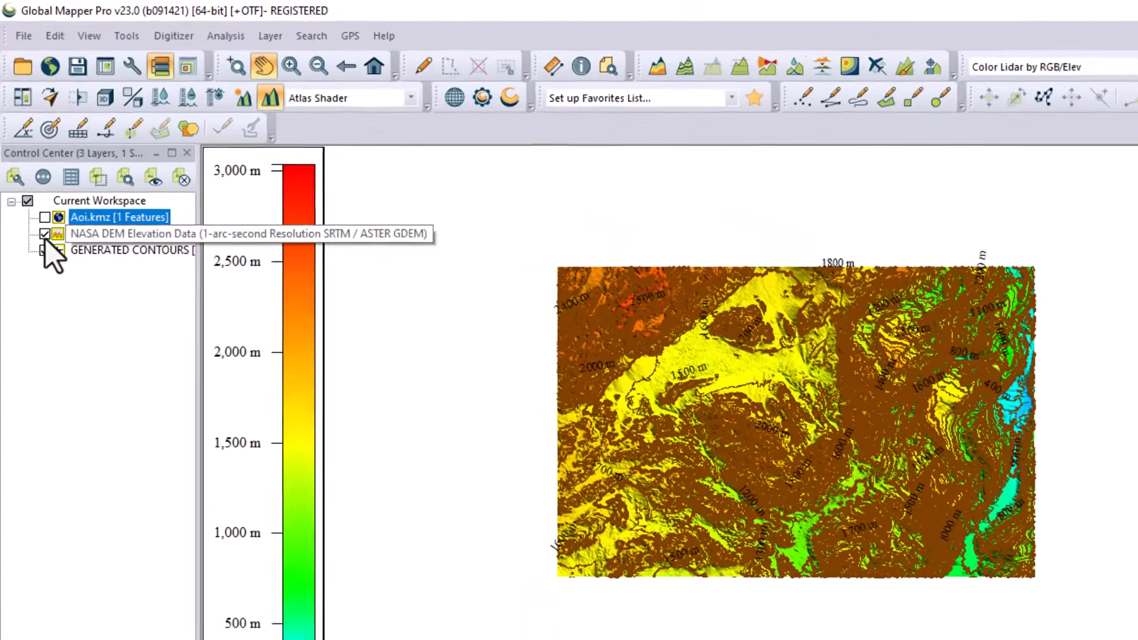
pyautogui.click(34, 181)
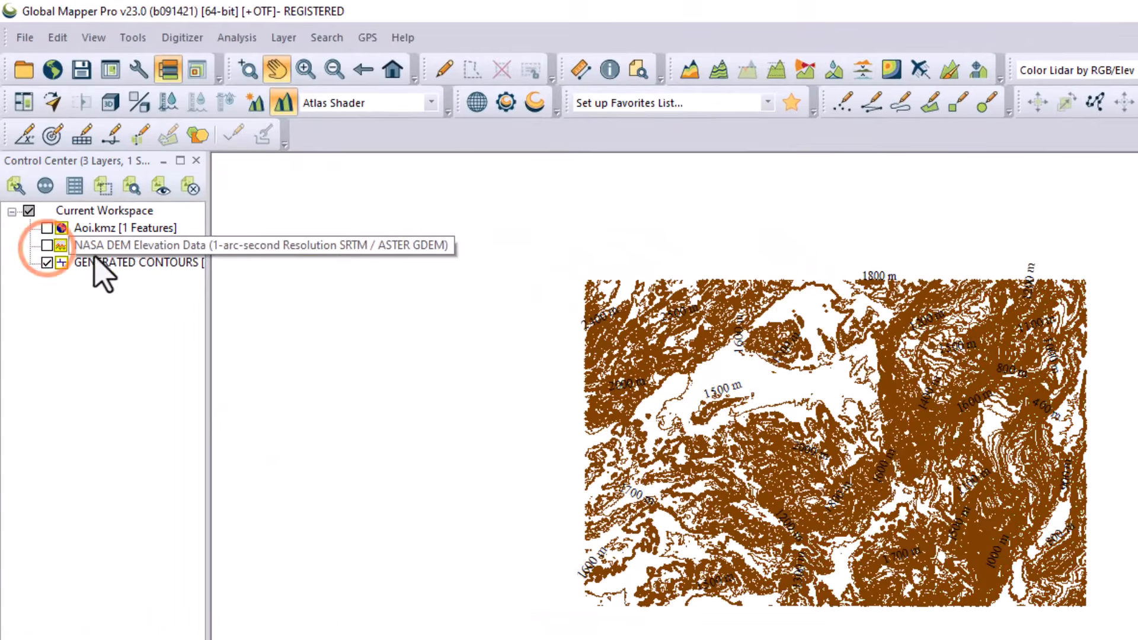
# - Examine the generated contour lines and their elevation labels up close in several parts of the map
pyautogui.scroll(5, 972, 472)
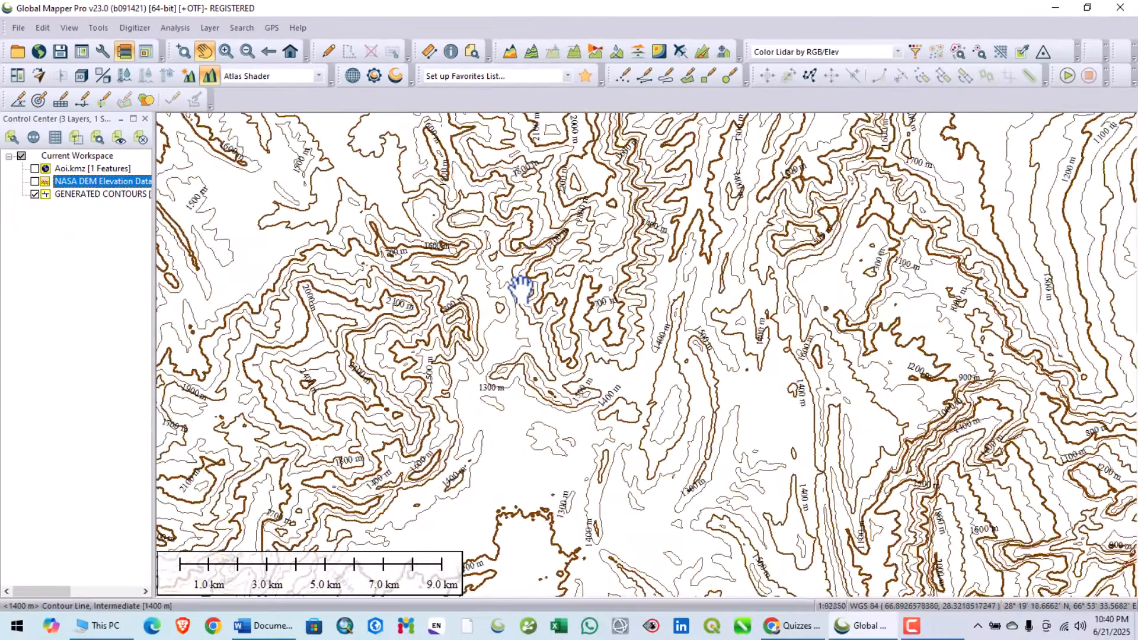
pyautogui.scroll(1, 522, 289)
pyautogui.moveTo(613, 284); pyautogui.dragTo(581, 441)
pyautogui.moveTo(451, 289); pyautogui.dragTo(626, 341)
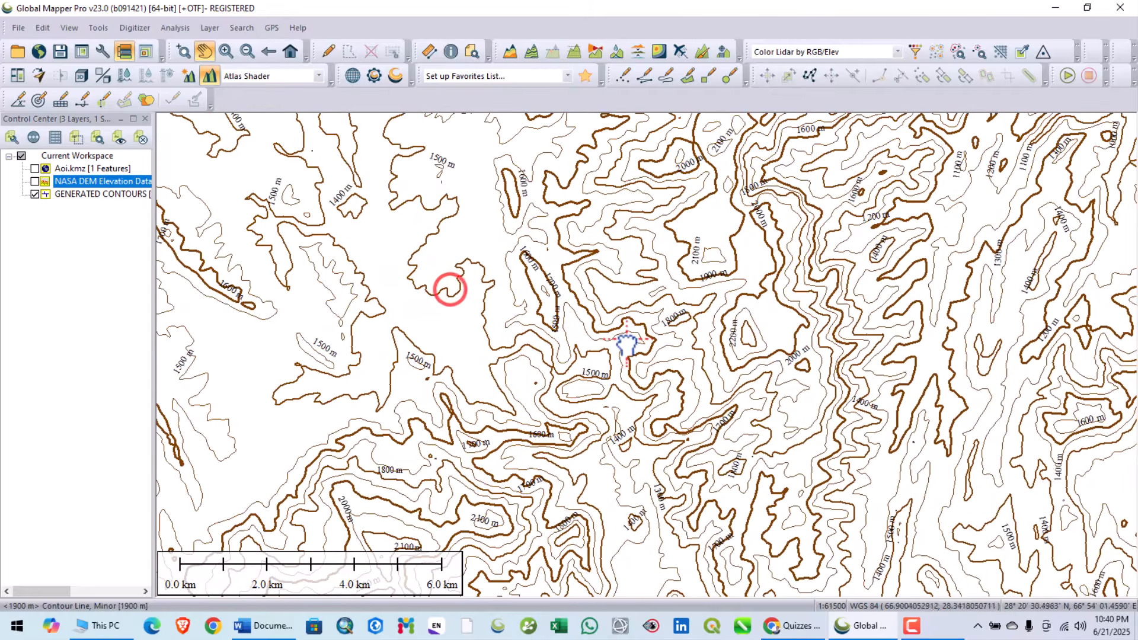
pyautogui.scroll(2, 579, 292)
pyautogui.moveTo(557, 284); pyautogui.dragTo(468, 283)
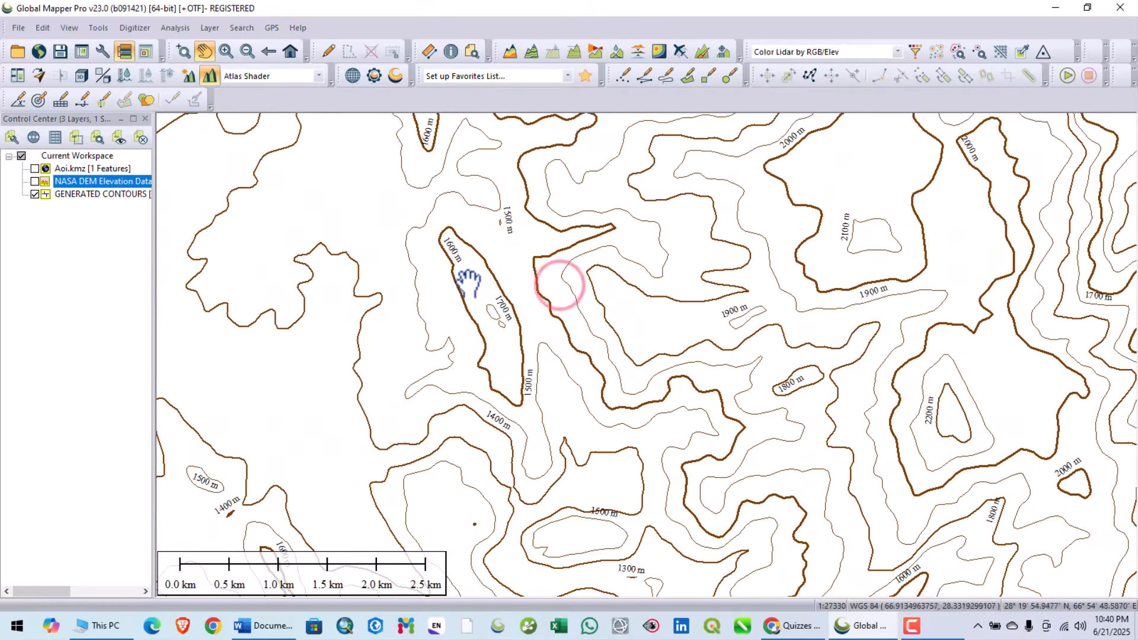
pyautogui.moveTo(659, 336); pyautogui.dragTo(579, 347)
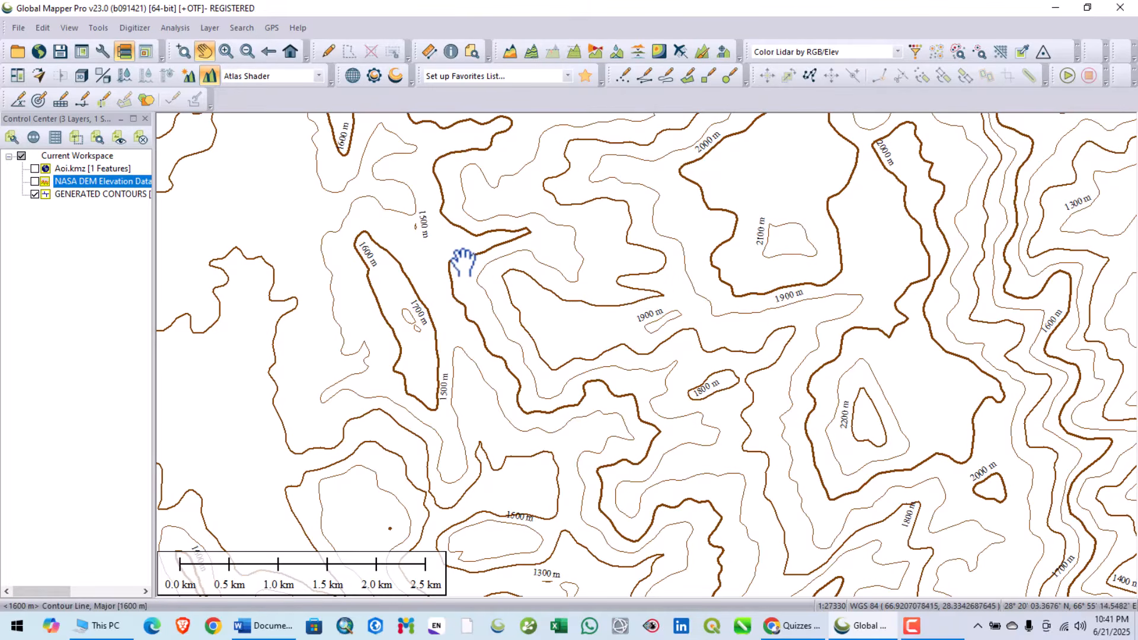
pyautogui.moveTo(469, 264); pyautogui.dragTo(461, 411)
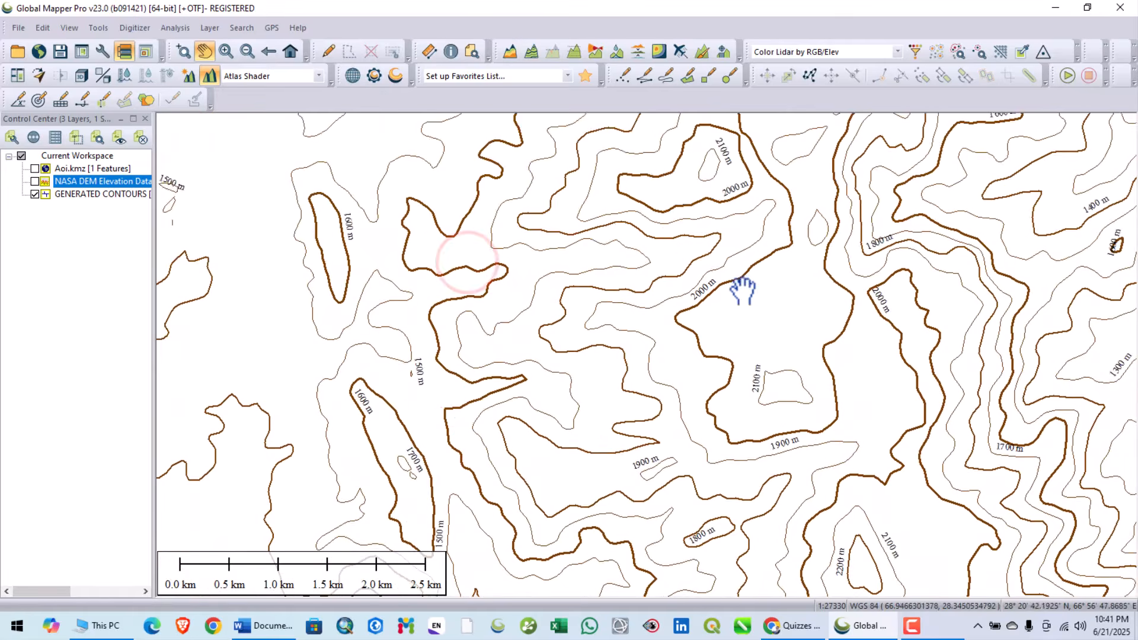
pyautogui.moveTo(742, 290); pyautogui.dragTo(515, 318)
pyautogui.scroll(-1, 642, 327)
pyautogui.scroll(-4, 642, 328)
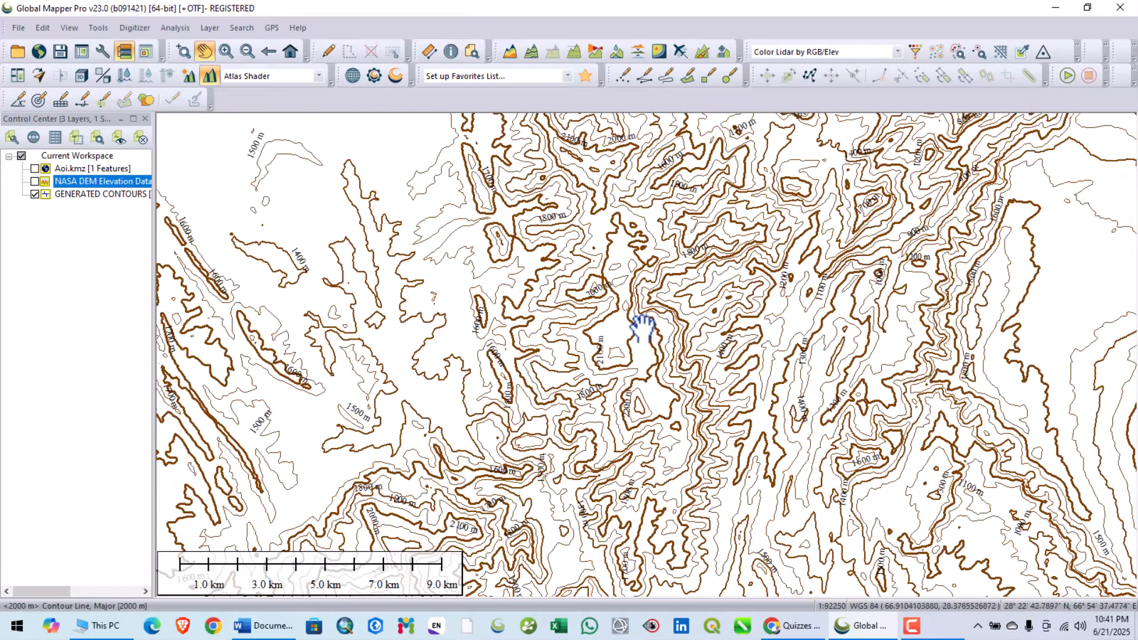
pyautogui.scroll(-2, 664, 329)
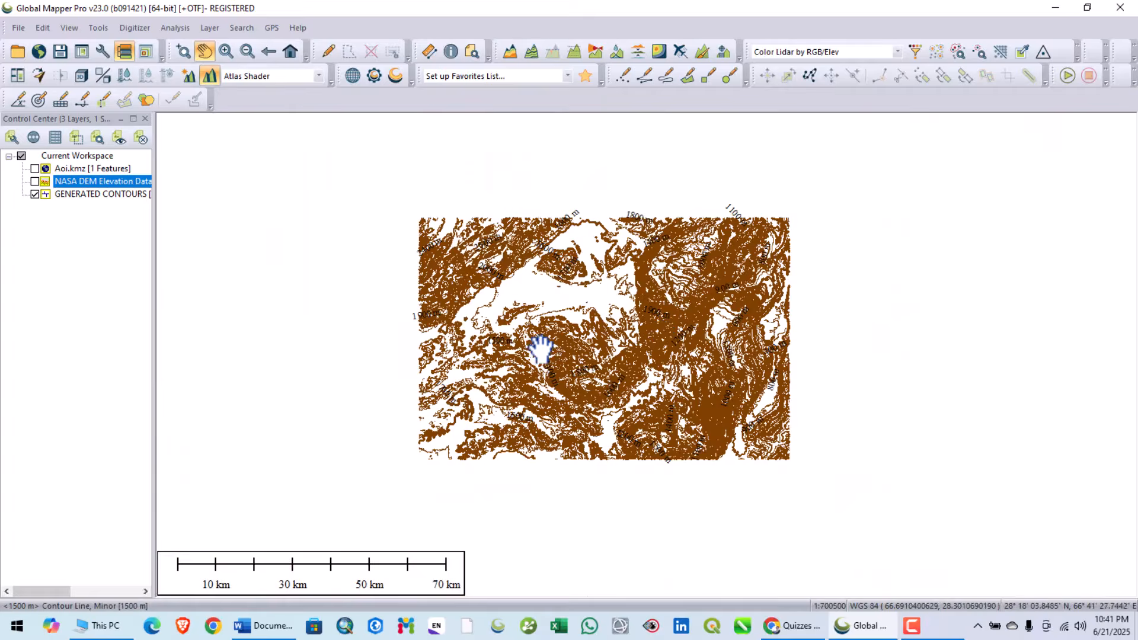
pyautogui.scroll(2, 538, 345)
pyautogui.moveTo(516, 361); pyautogui.dragTo(676, 438)
pyautogui.scroll(1, 443, 321)
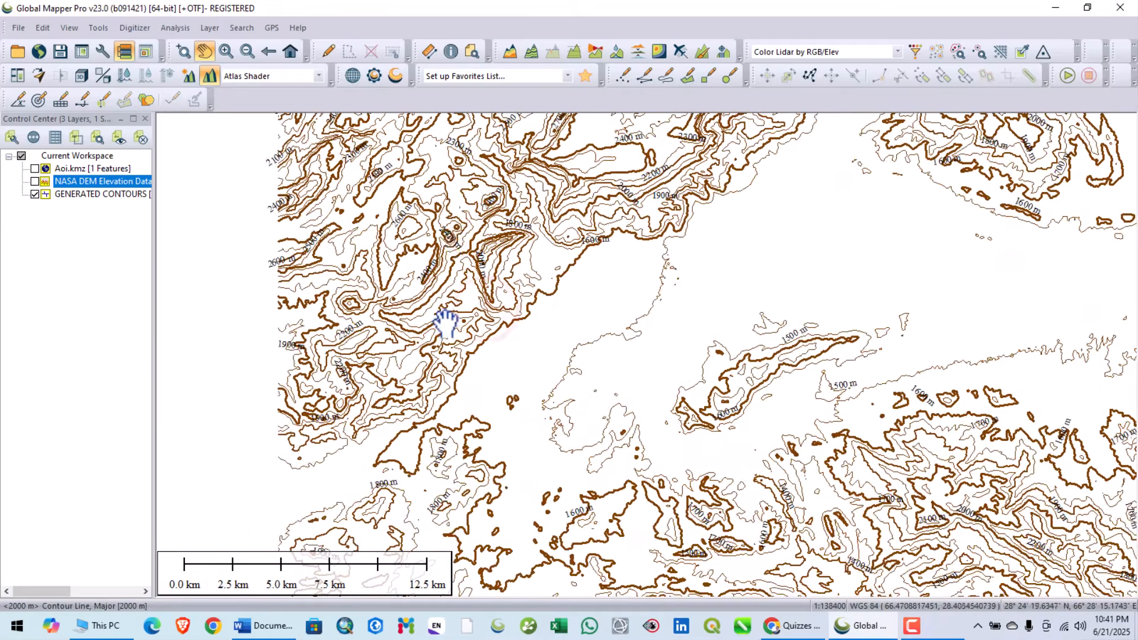
pyautogui.moveTo(454, 241); pyautogui.dragTo(423, 329)
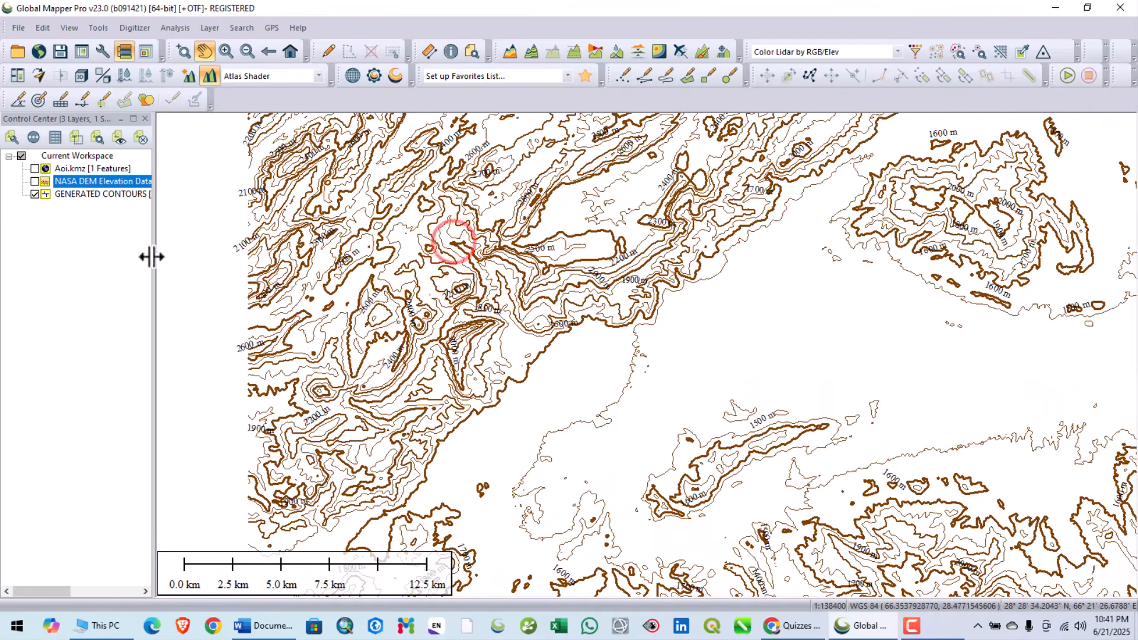
pyautogui.rightClick(86, 194)
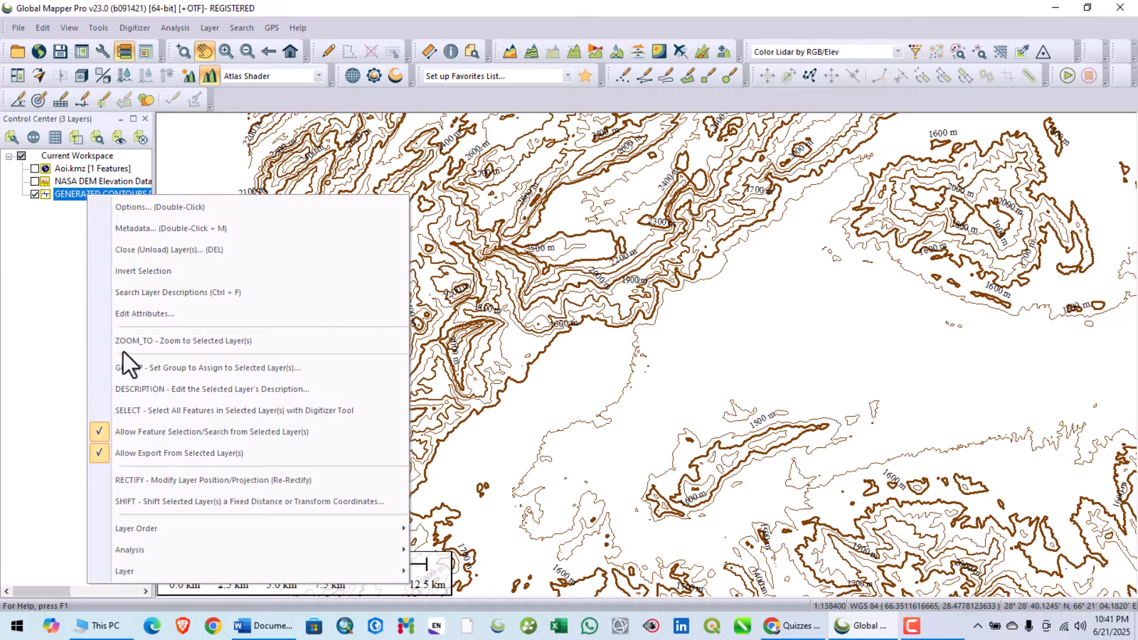
pyautogui.click(16, 265)
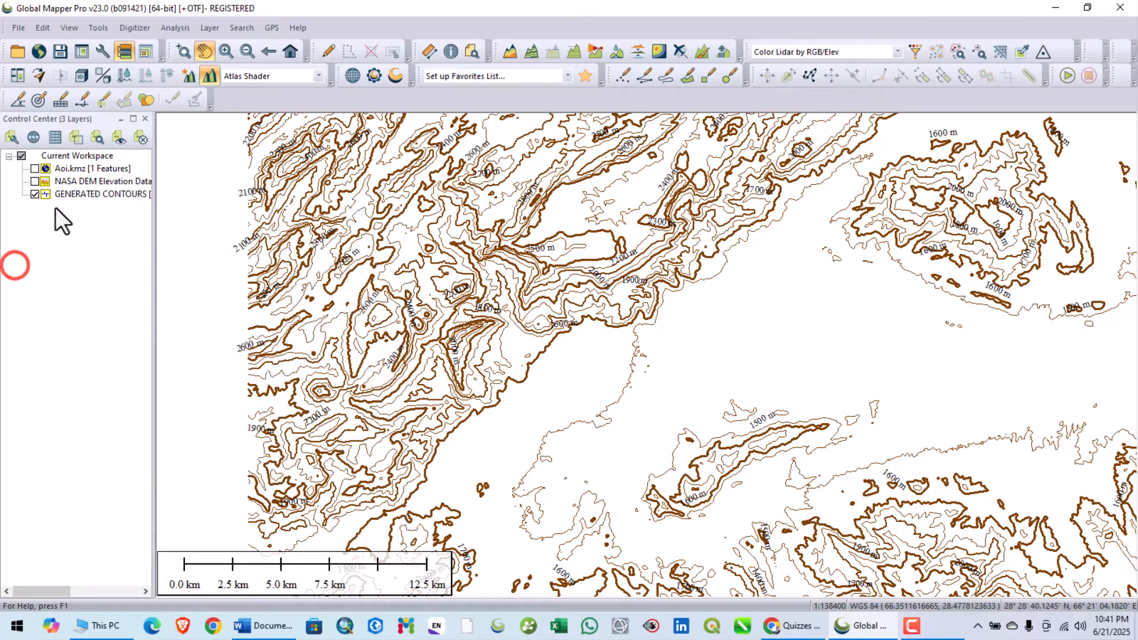
pyautogui.rightClick(61, 193)
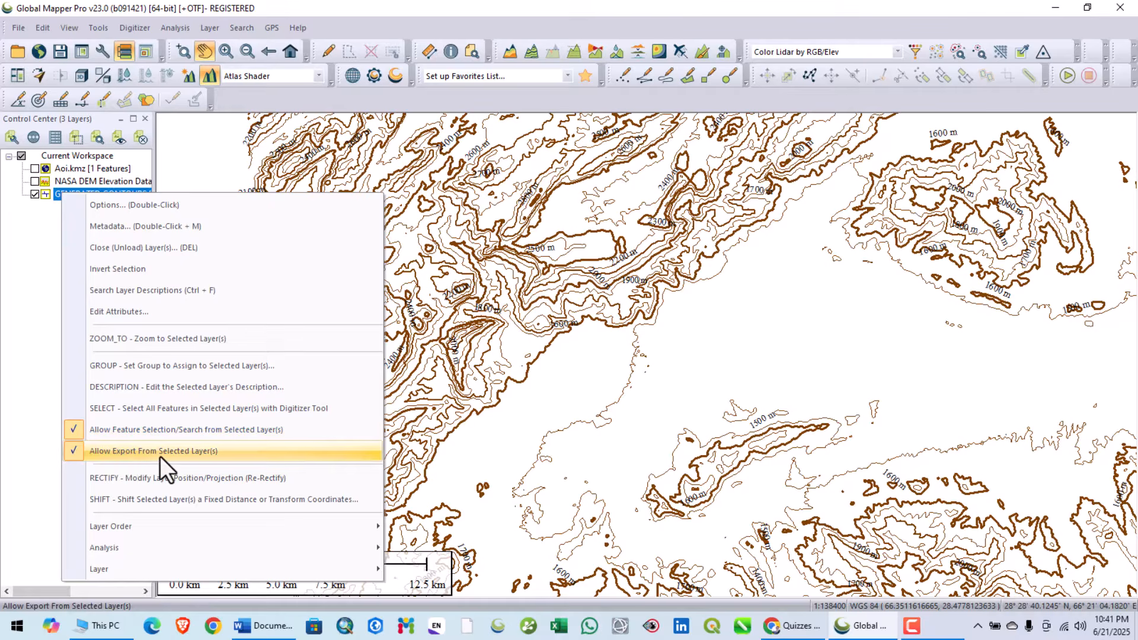
pyautogui.click(6, 299)
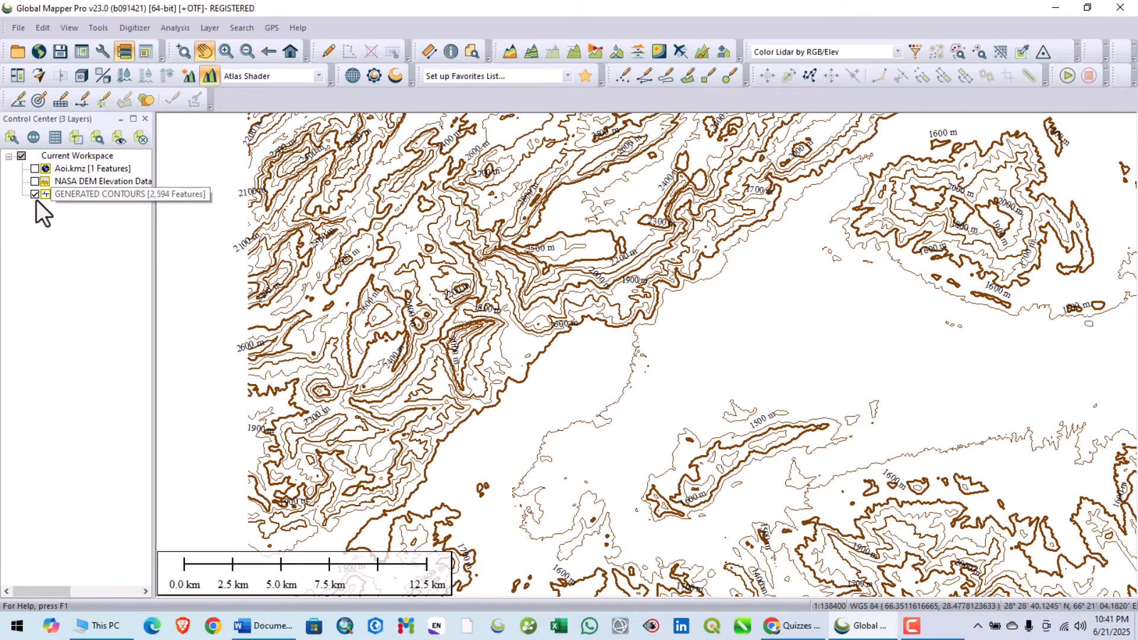
# - Try to export the generated contours as a line shapefile through the vector export, and cancel without saving a file
pyautogui.click(18, 28)
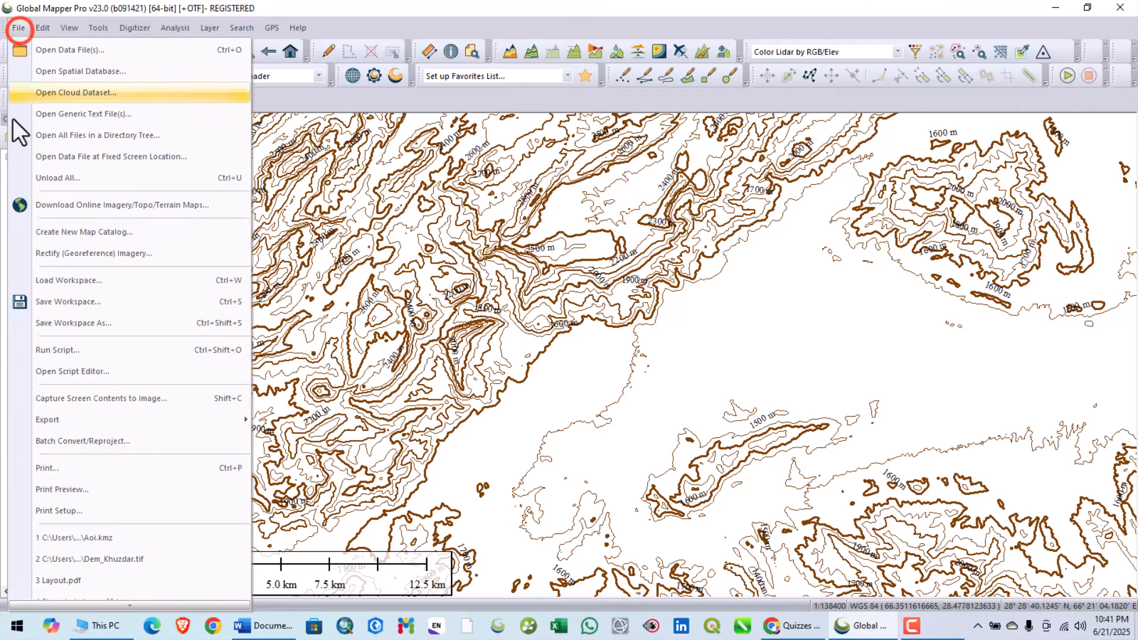
pyautogui.click(65, 420)
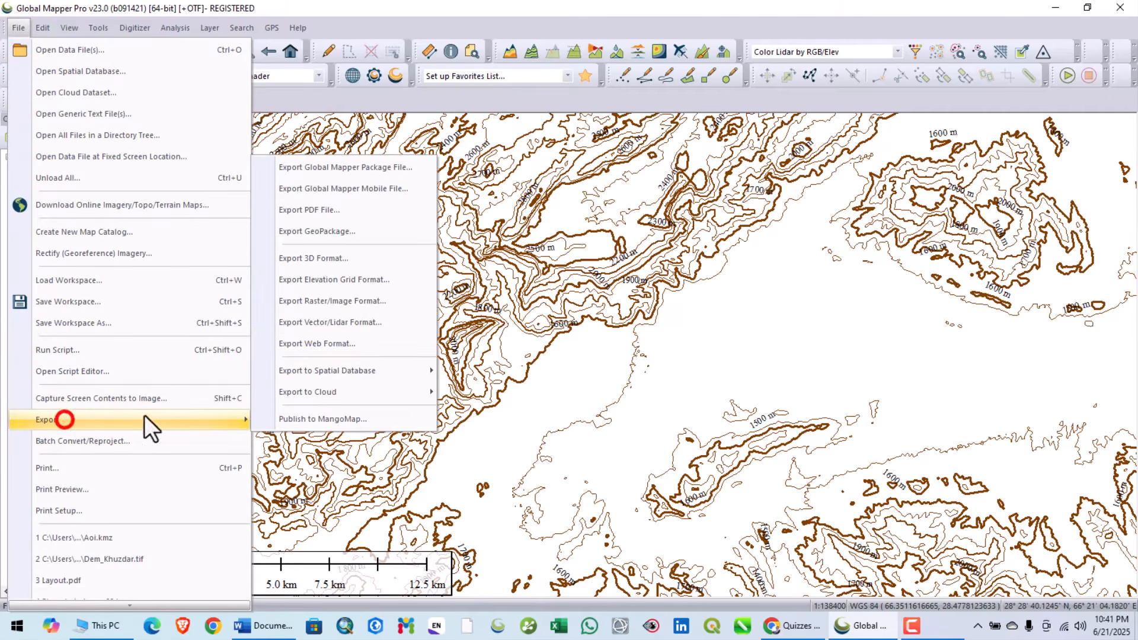
pyautogui.click(345, 325)
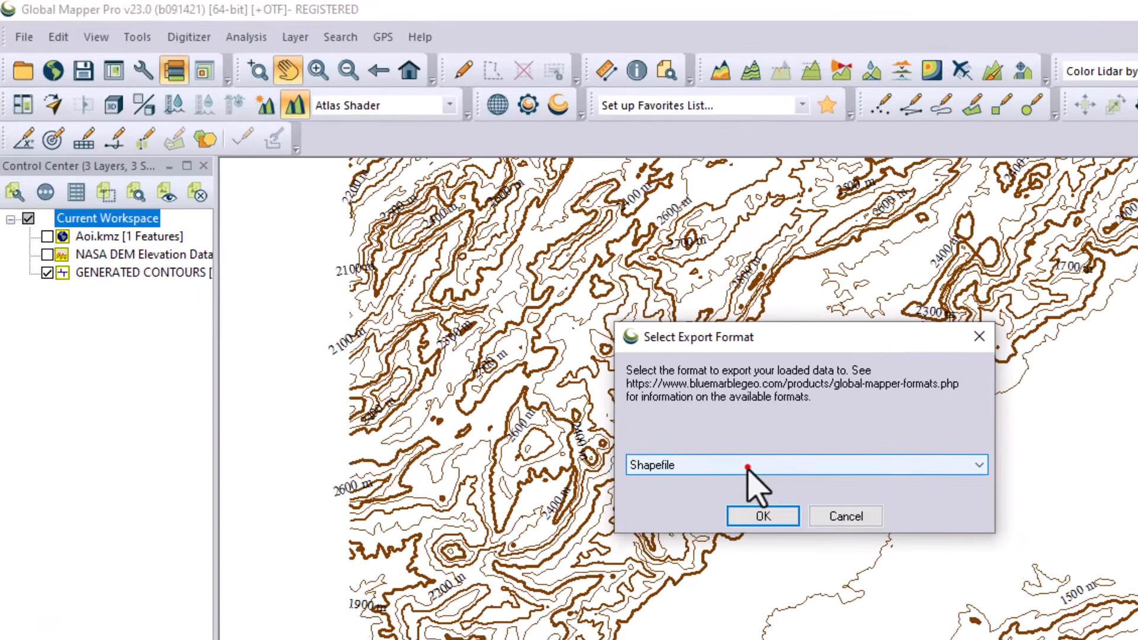
pyautogui.click(744, 466)
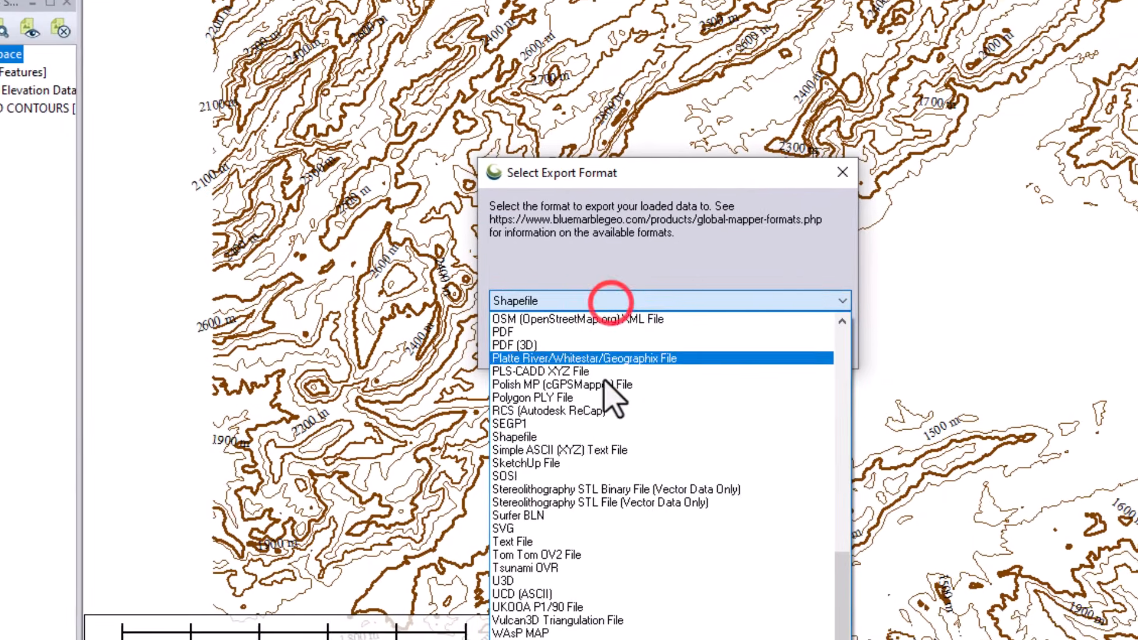
pyautogui.click(708, 595)
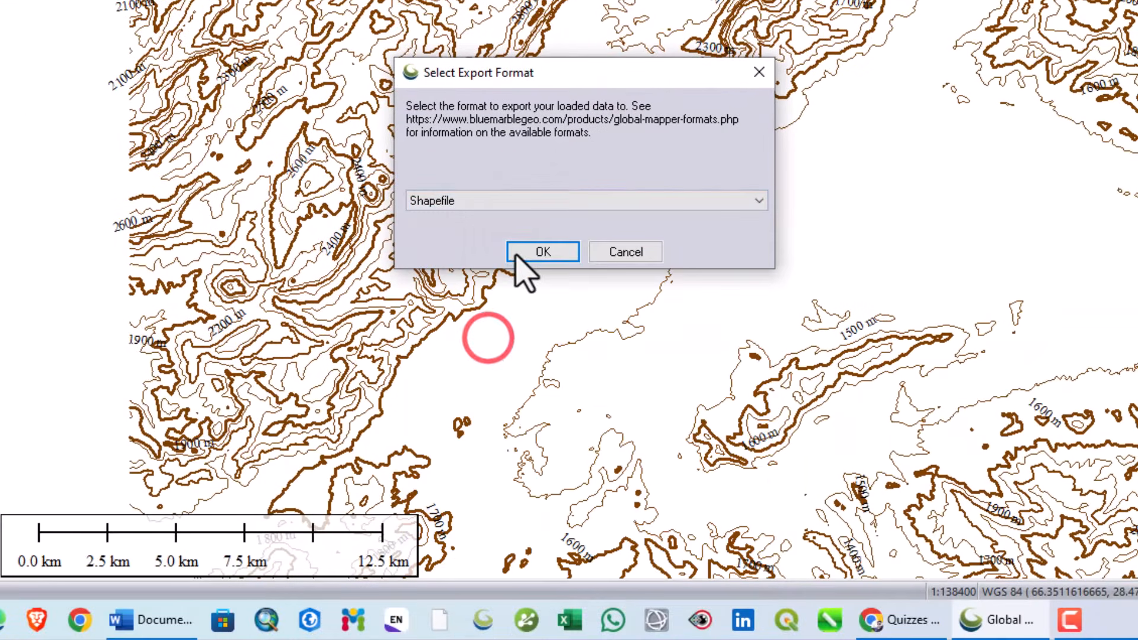
pyautogui.click(517, 257)
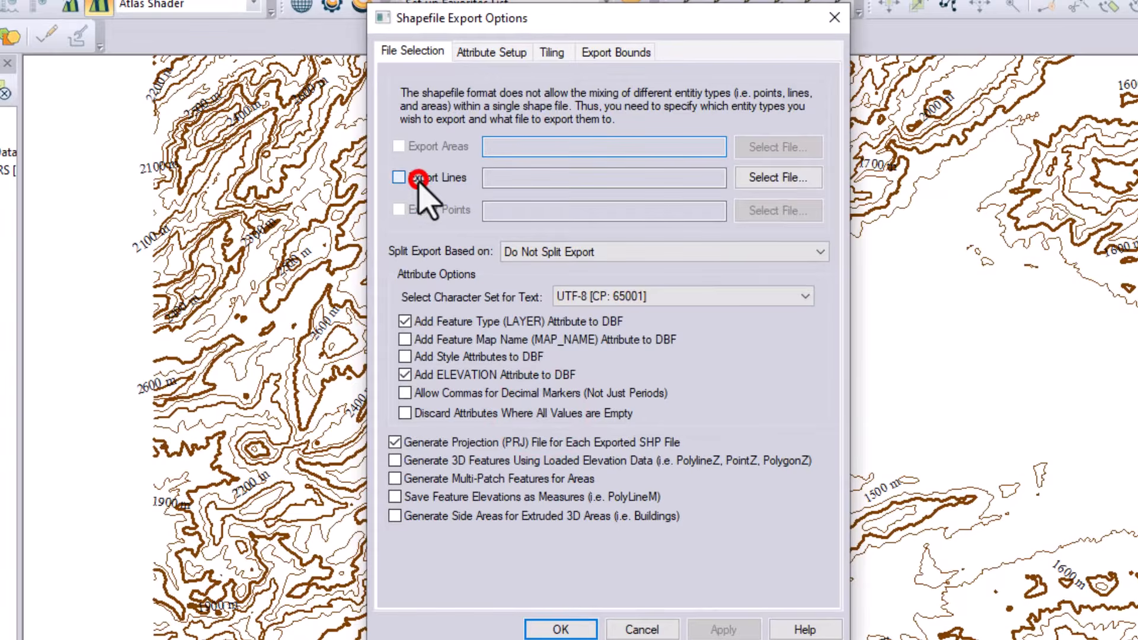
pyautogui.click(417, 178)
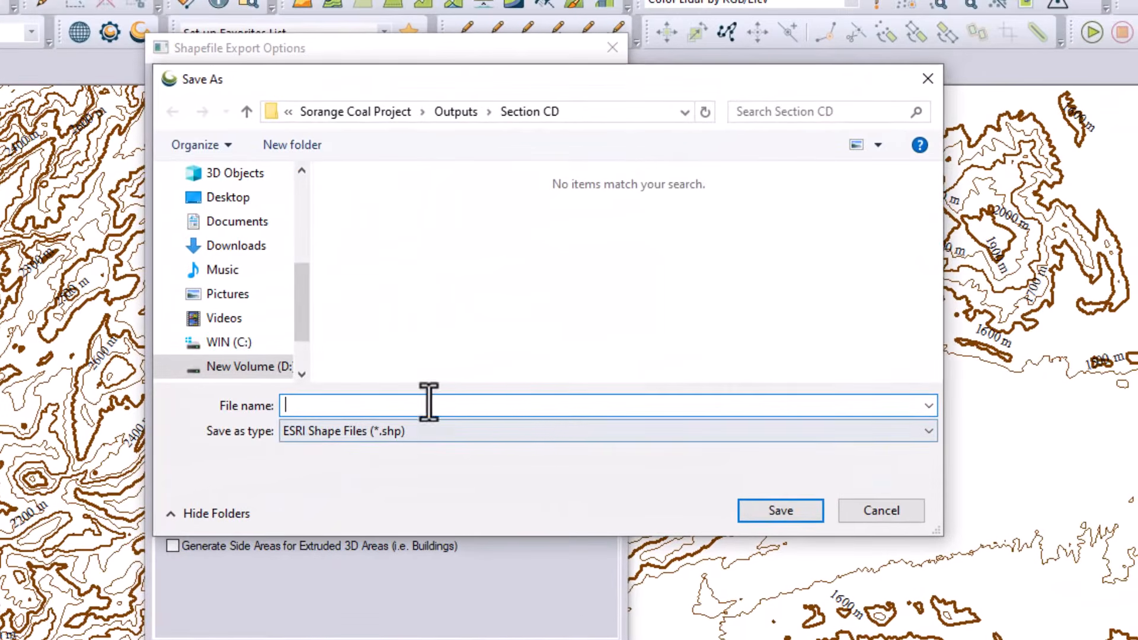
pyautogui.click(881, 510)
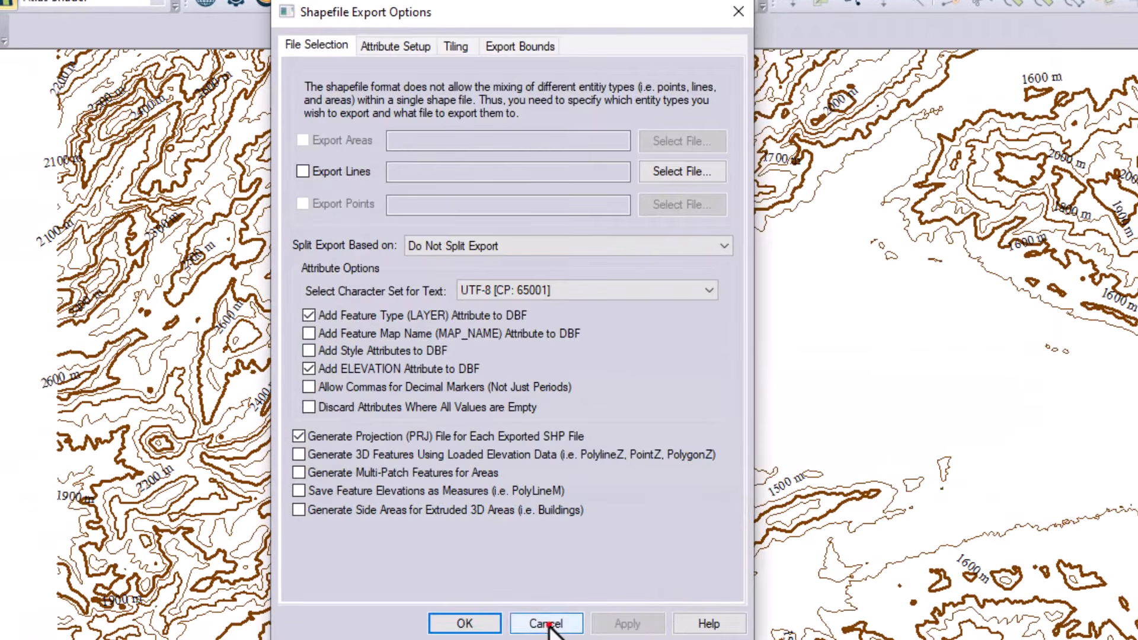
pyautogui.click(547, 623)
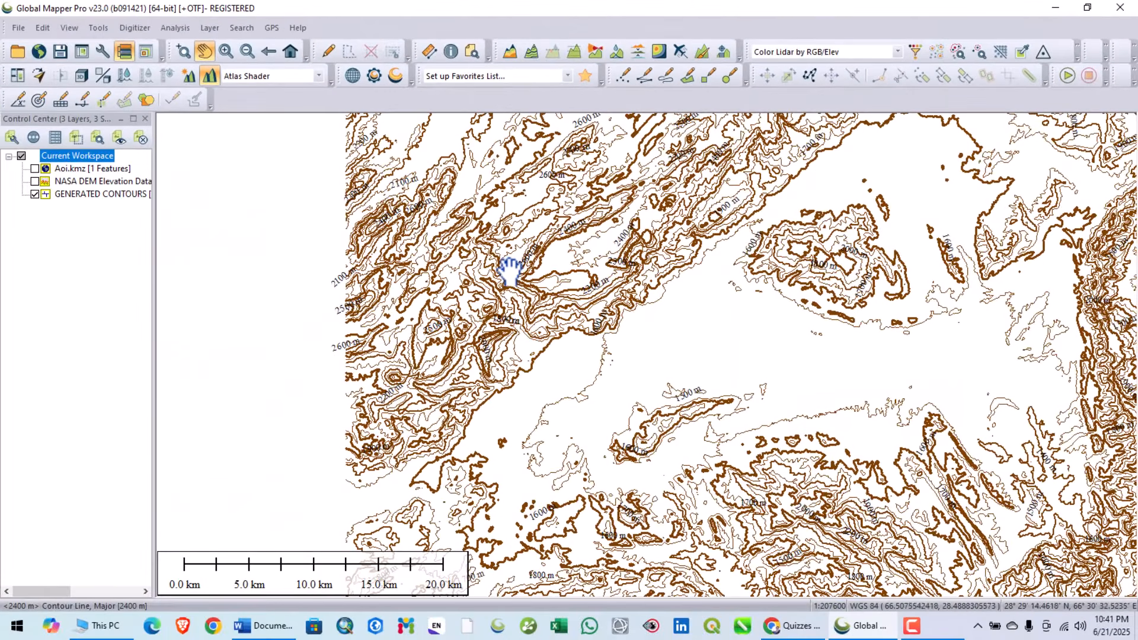
# - Open the label options of the GENERATED CONTOURS layer
pyautogui.scroll(1, 510, 272)
pyautogui.moveTo(523, 271); pyautogui.dragTo(358, 329)
pyautogui.scroll(-1, 508, 301)
pyautogui.click(543, 336)
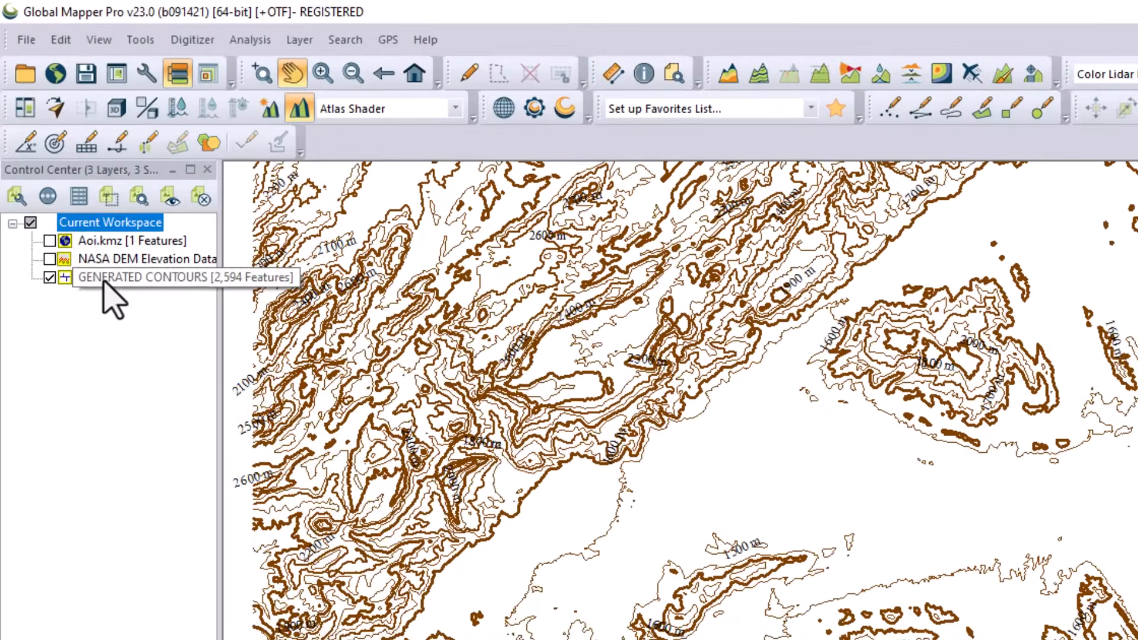
pyautogui.rightClick(83, 212)
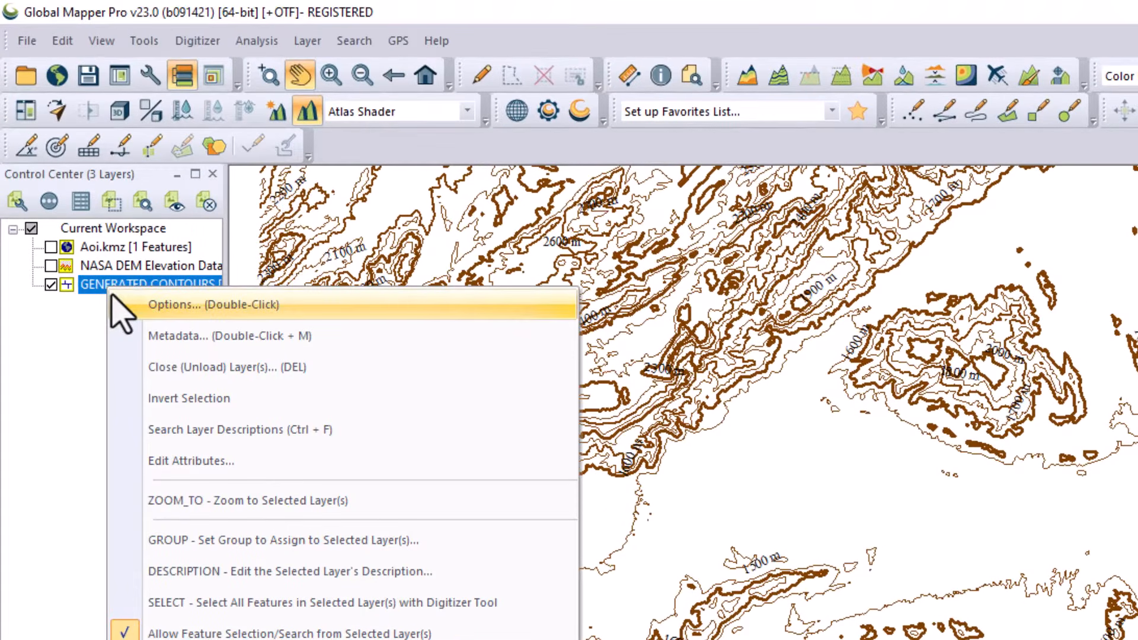
pyautogui.click(200, 307)
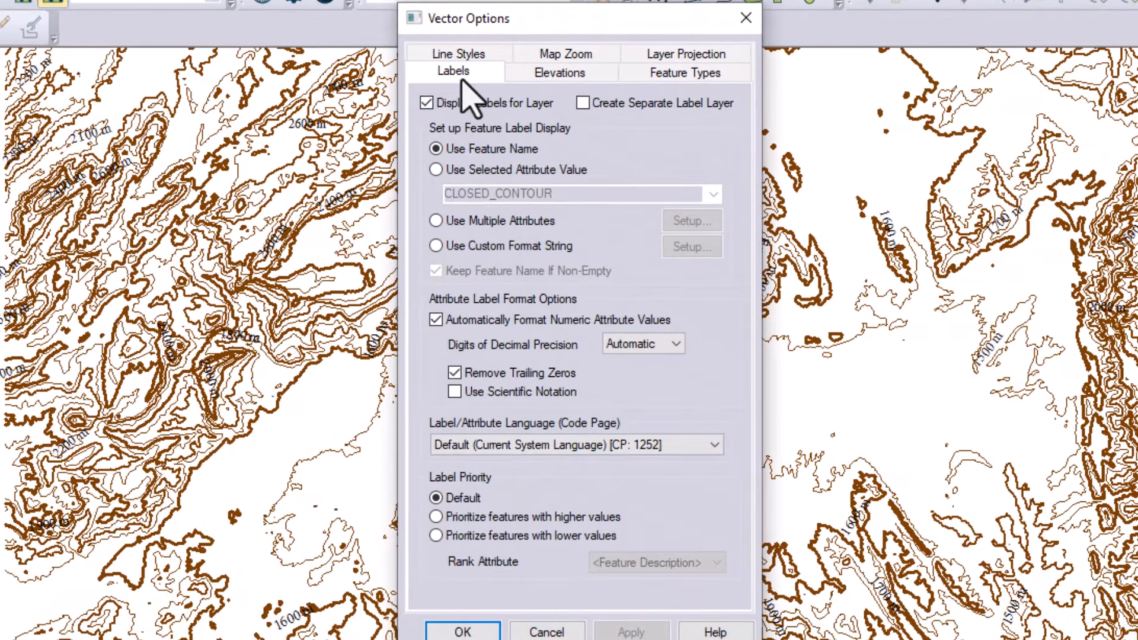
pyautogui.click(462, 77)
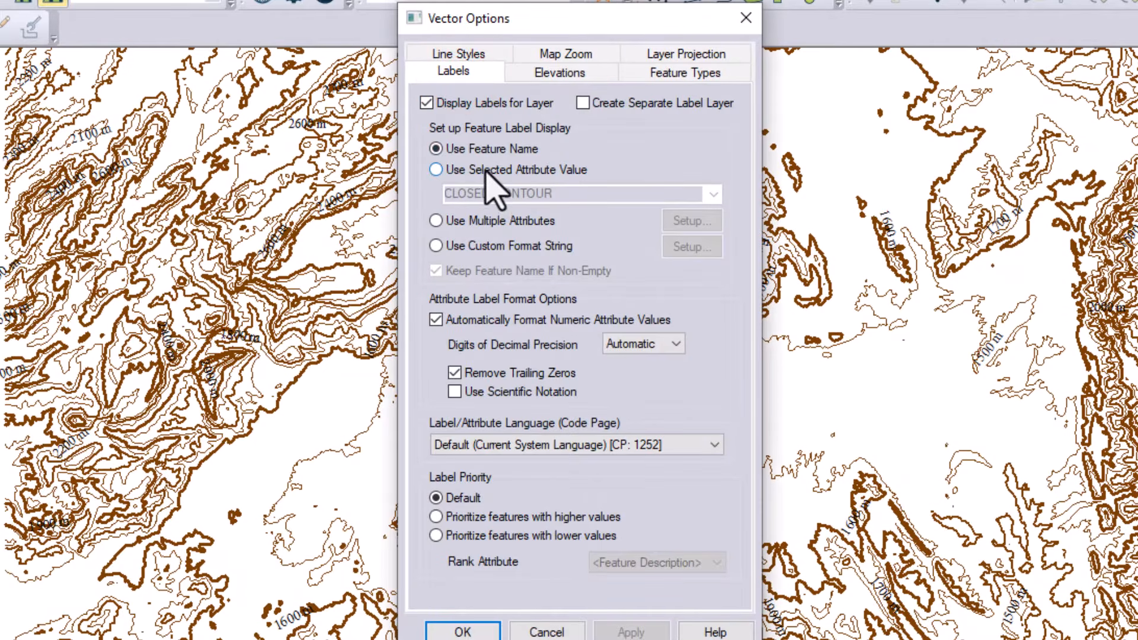
# - Try labelling the contours by the CLOSED_CONTOUR attribute value, and return the labels to the feature name
pyautogui.click(486, 171)
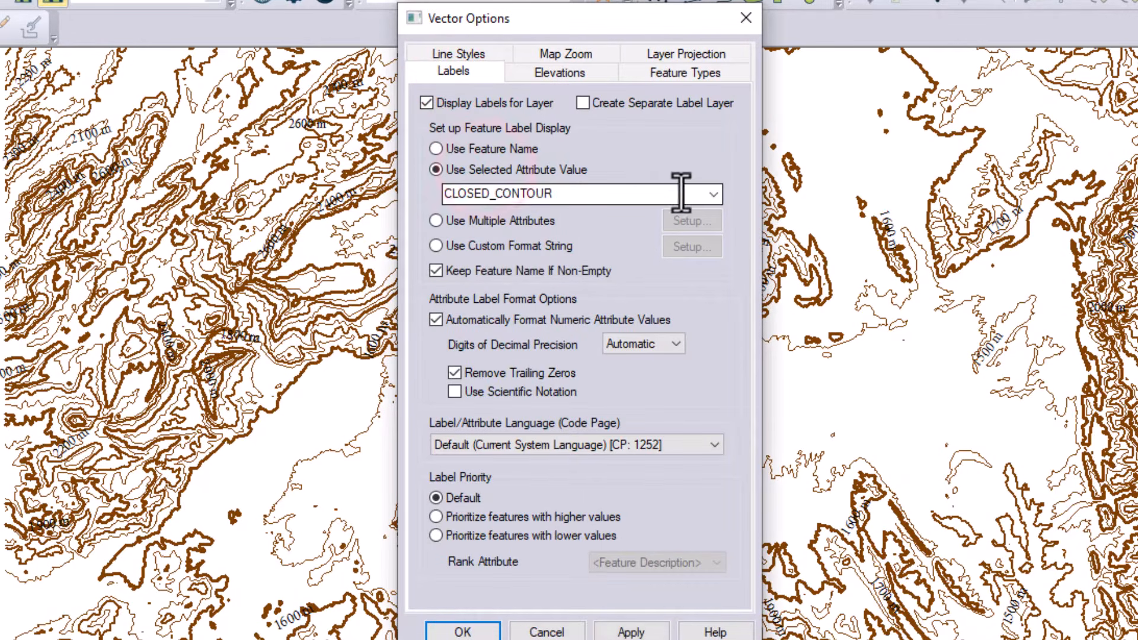
pyautogui.click(714, 194)
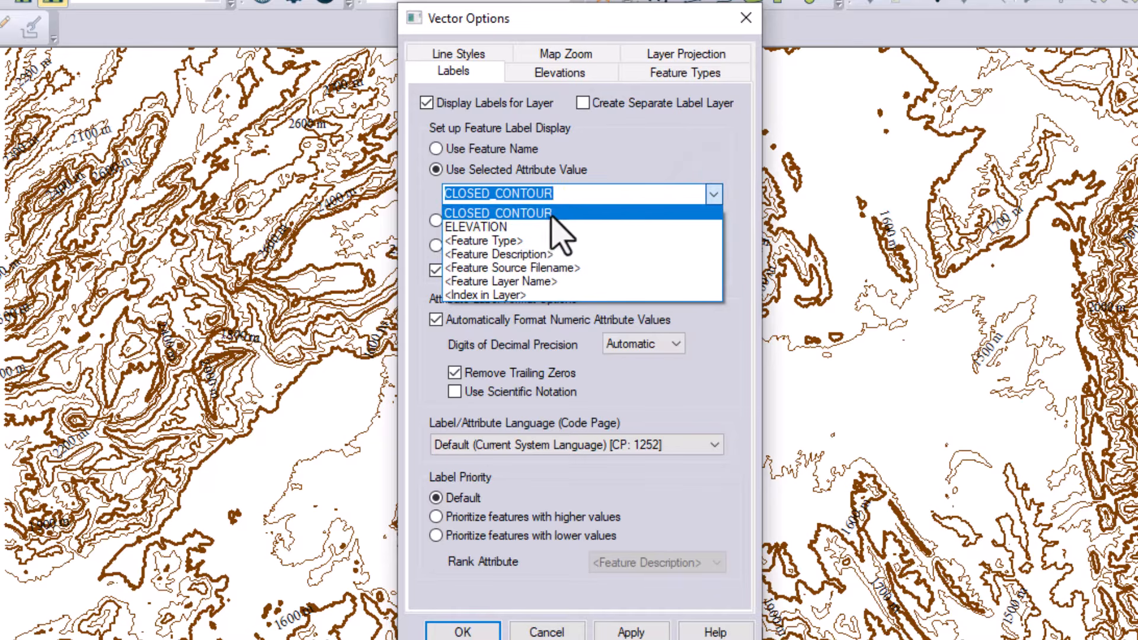
pyautogui.click(589, 169)
pyautogui.click(564, 193)
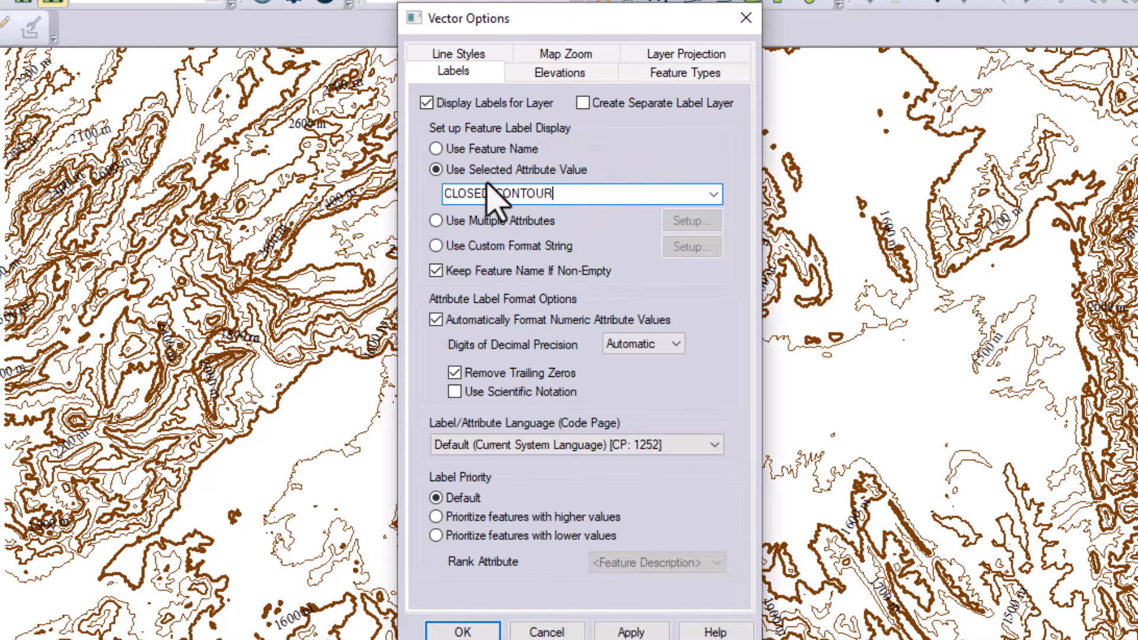
pyautogui.click(483, 149)
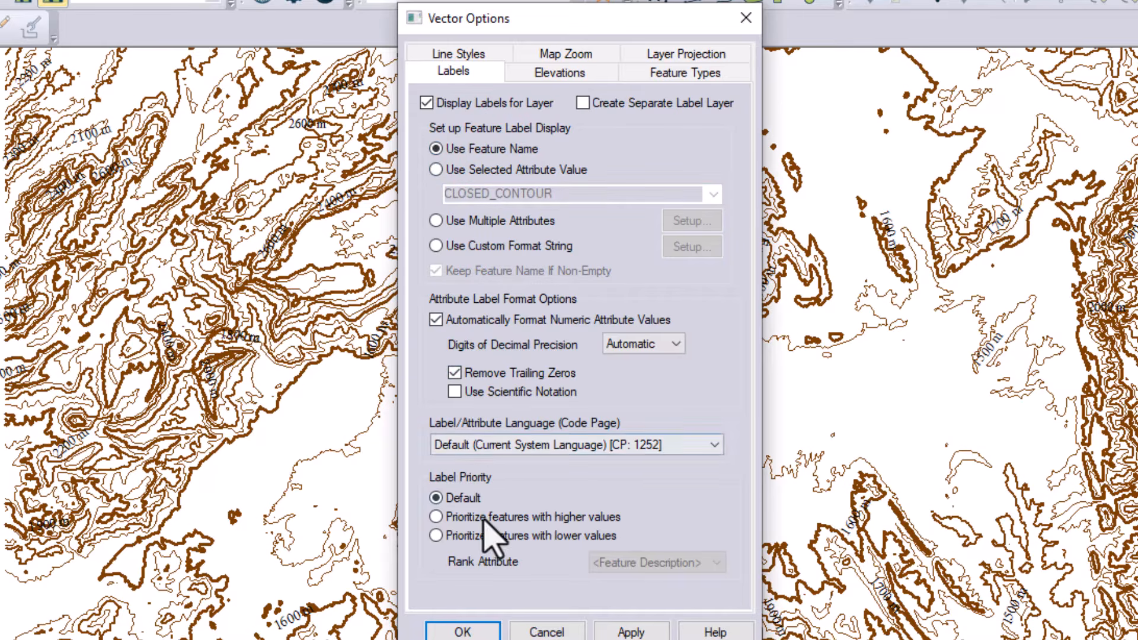
# - Review the contour layer's elevation and projection settings, return to its label settings and apply the layer options
pyautogui.click(557, 73)
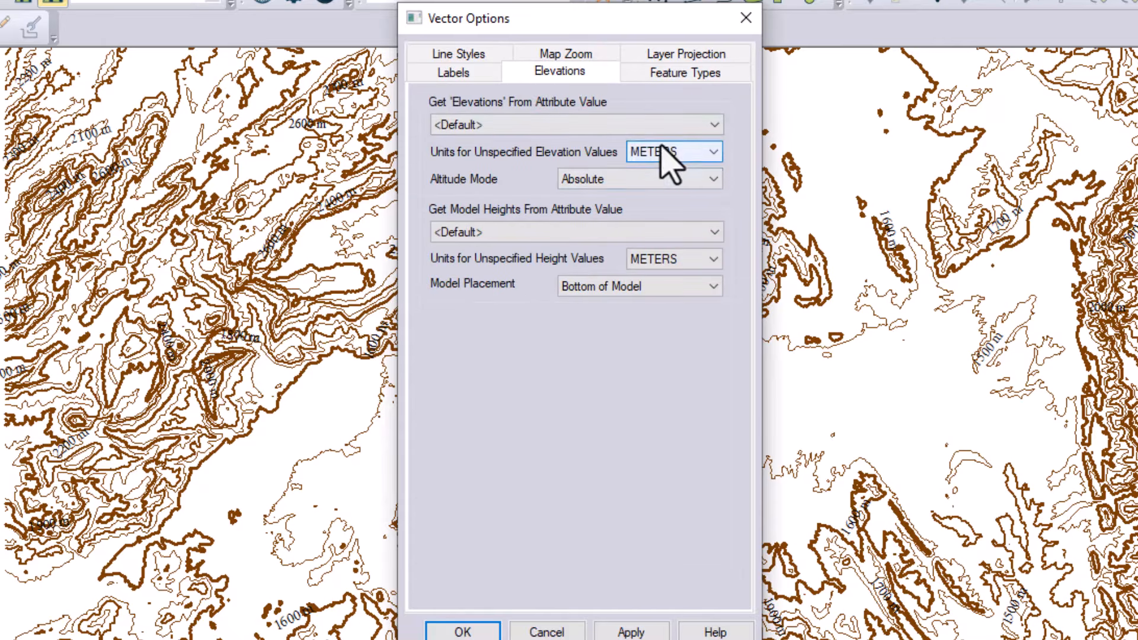
pyautogui.click(689, 59)
pyautogui.click(501, 461)
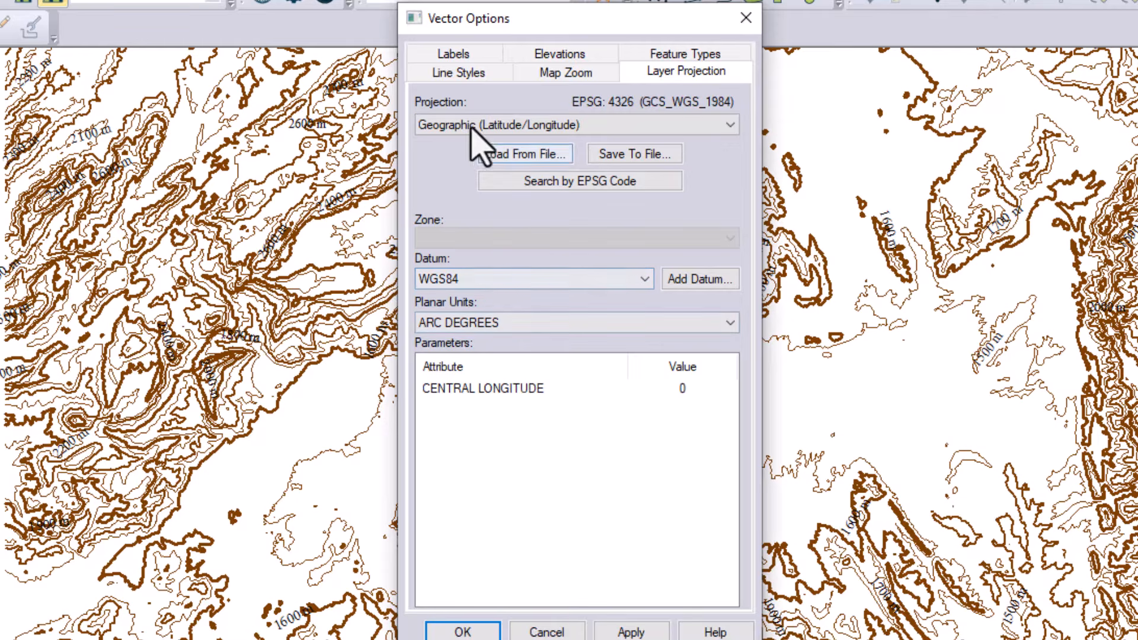
pyautogui.click(465, 54)
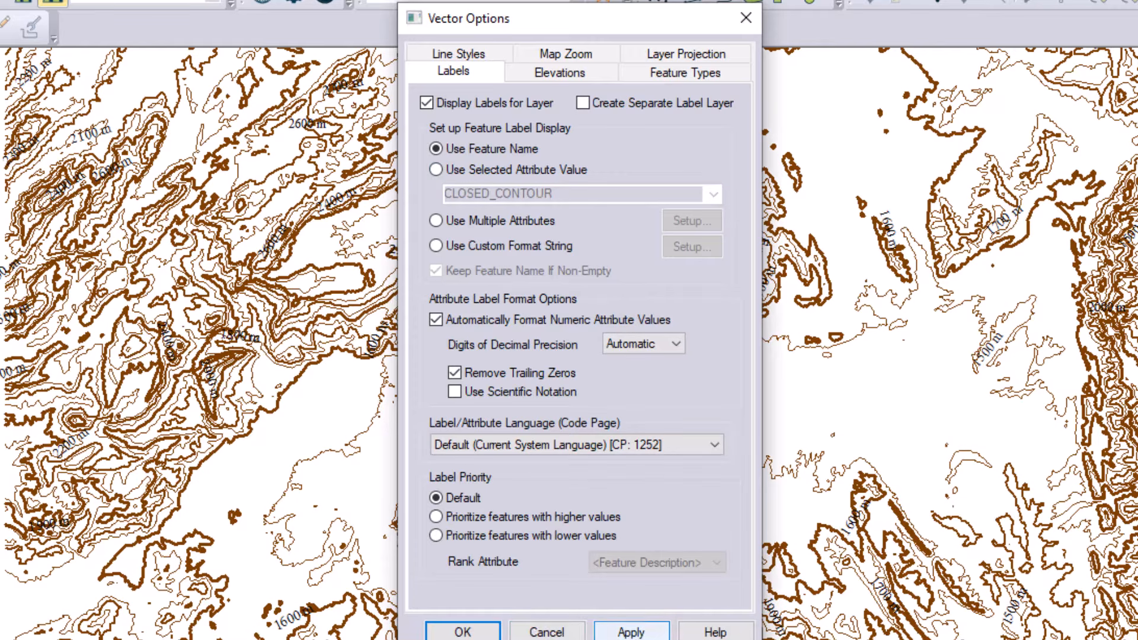
pyautogui.click(628, 633)
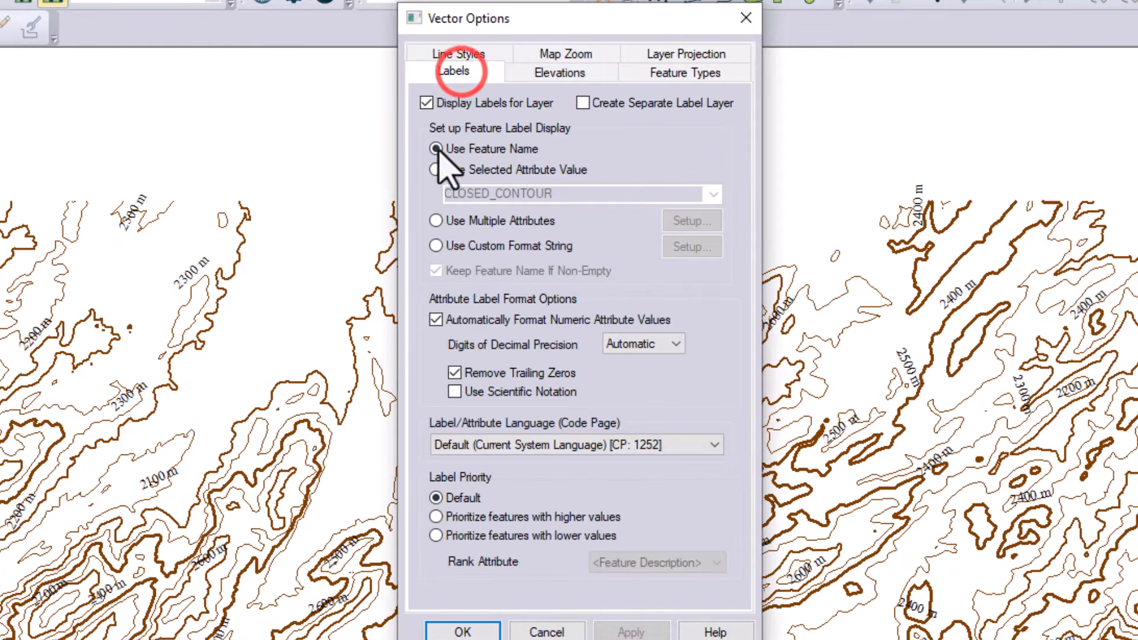
# - Use the same line style for all contour features, with a solid line
pyautogui.click(481, 57)
pyautogui.click(427, 159)
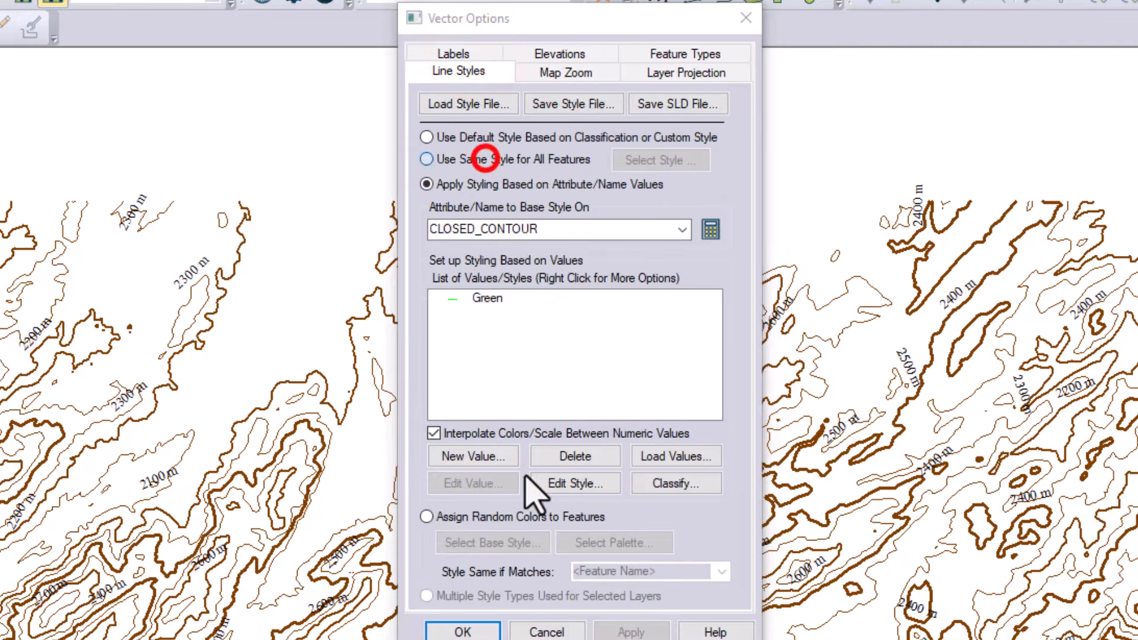
pyautogui.click(747, 176)
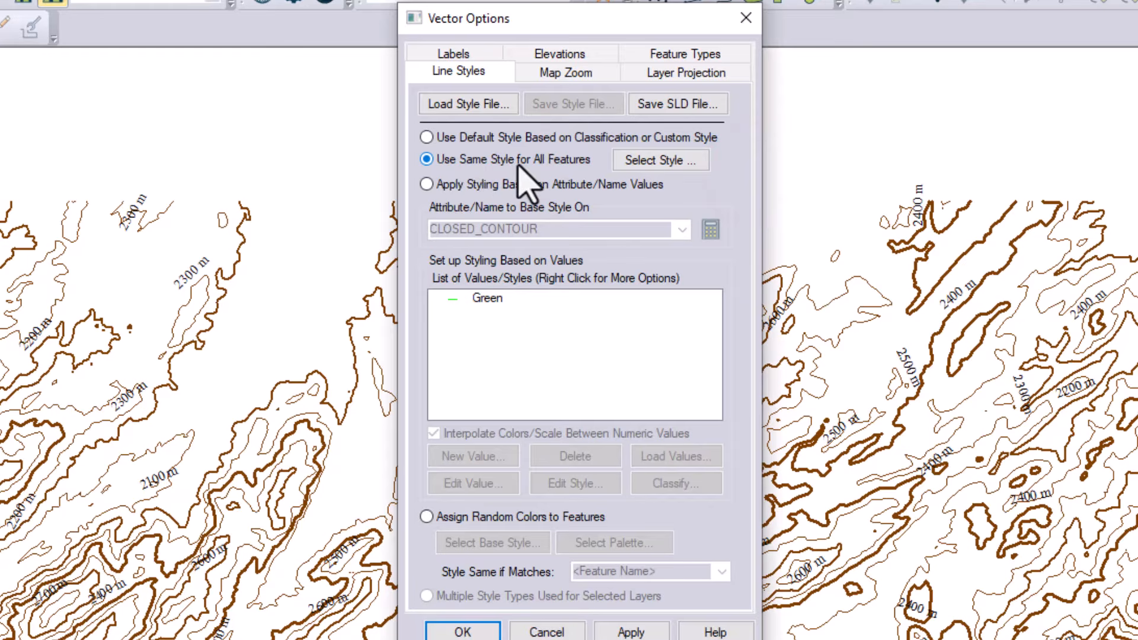
pyautogui.click(629, 161)
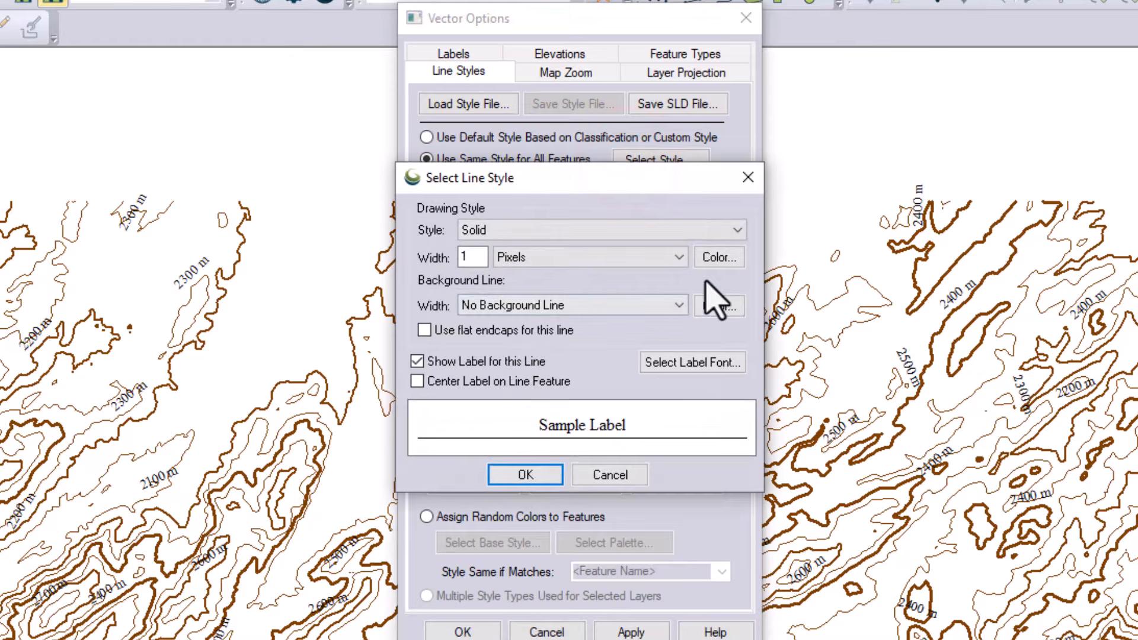
pyautogui.click(637, 229)
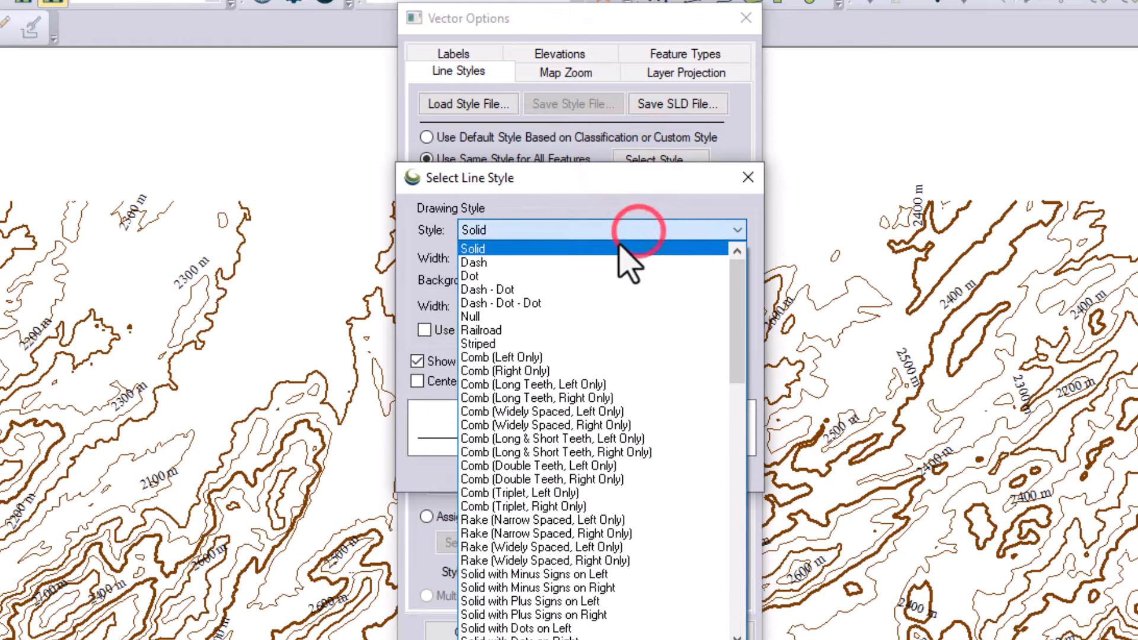
pyautogui.click(598, 248)
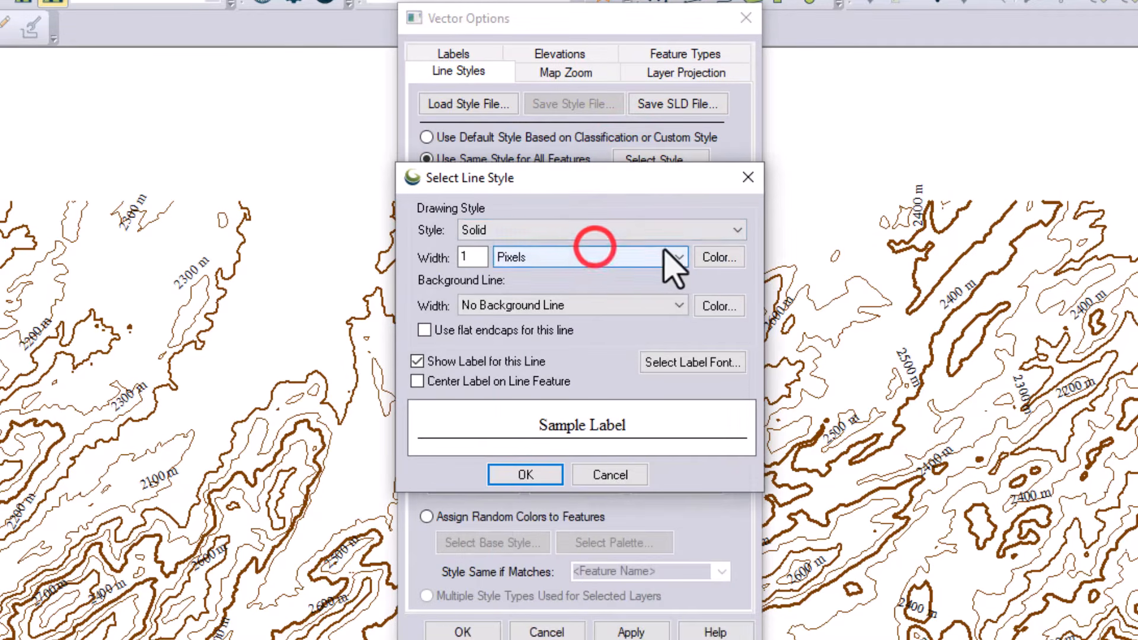
# - Set the shared contour line color to bright green (RGB 0, 255, 64) and apply it to the map
pyautogui.click(718, 262)
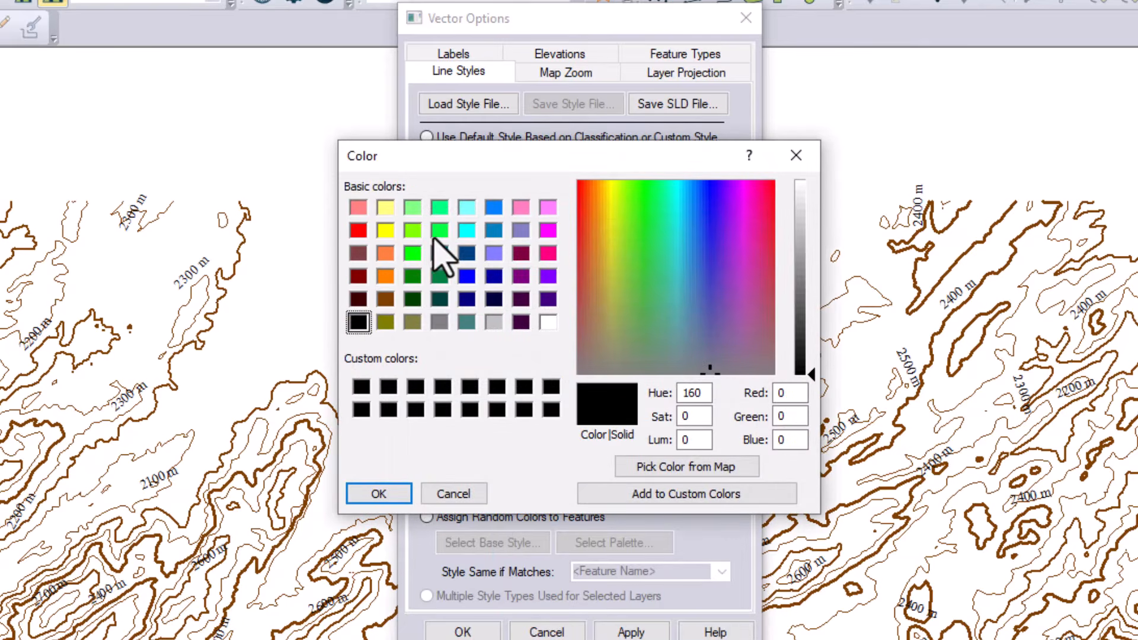
pyautogui.click(438, 231)
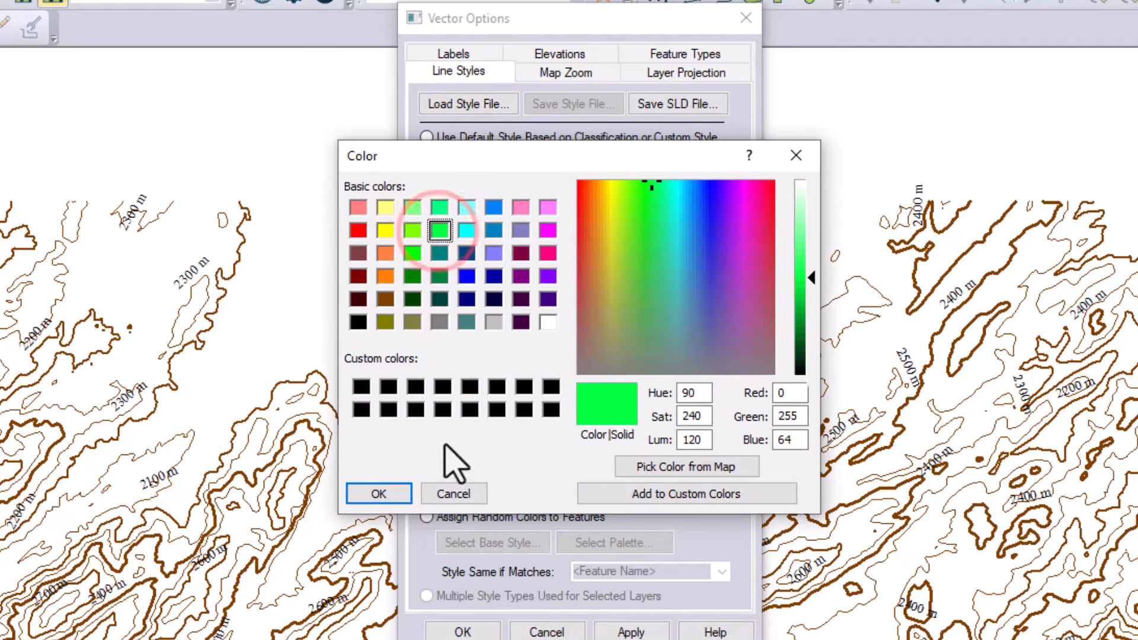
pyautogui.click(368, 495)
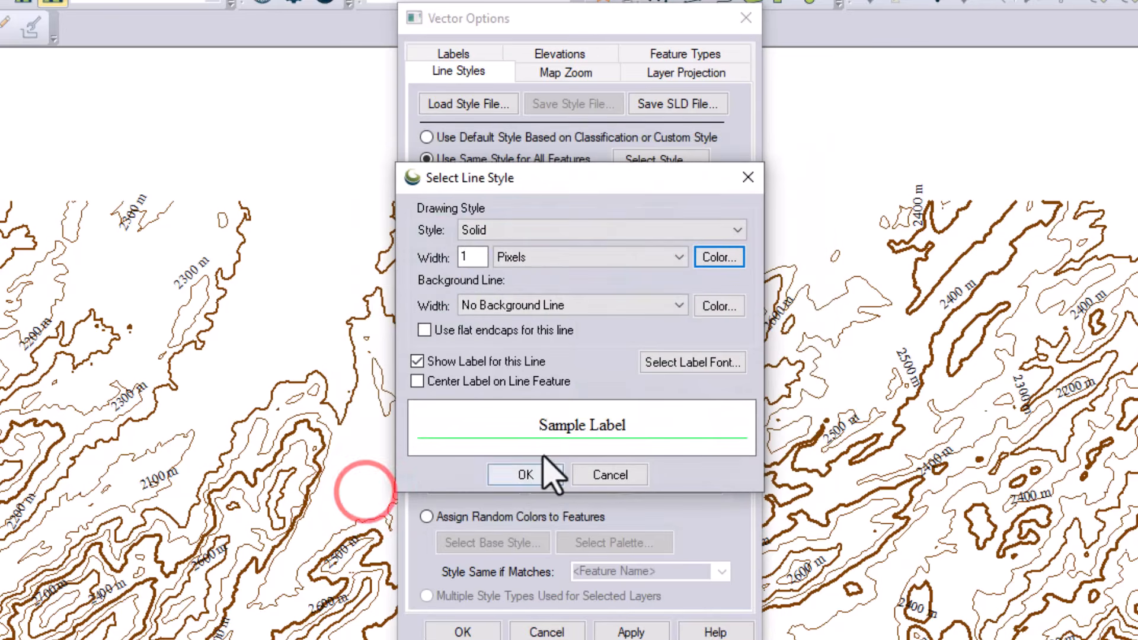
pyautogui.click(524, 476)
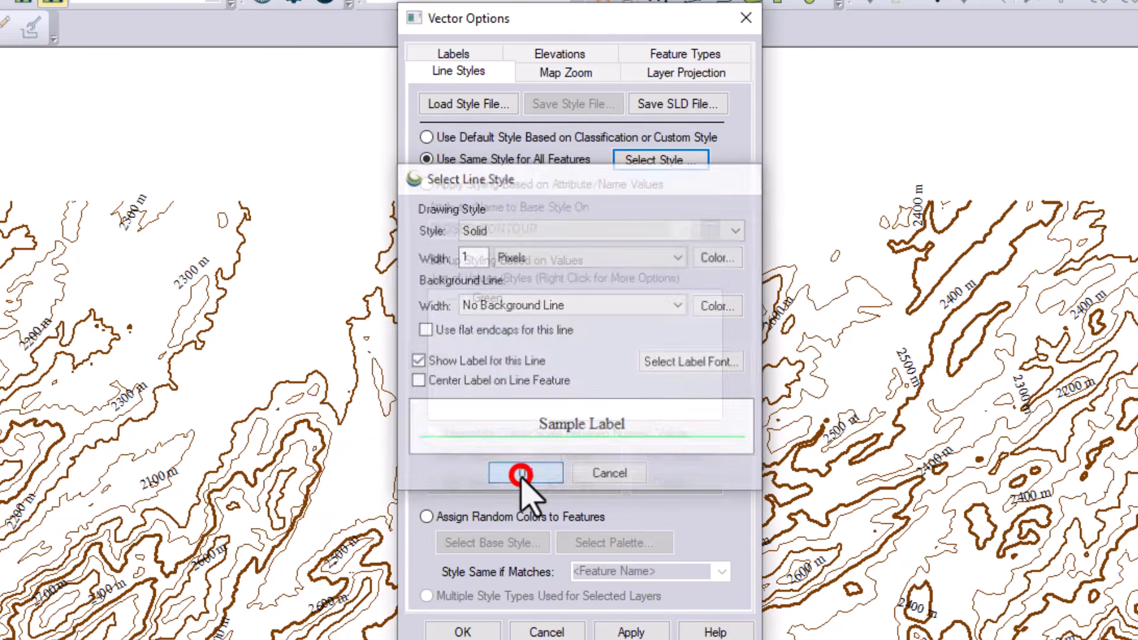
pyautogui.click(631, 630)
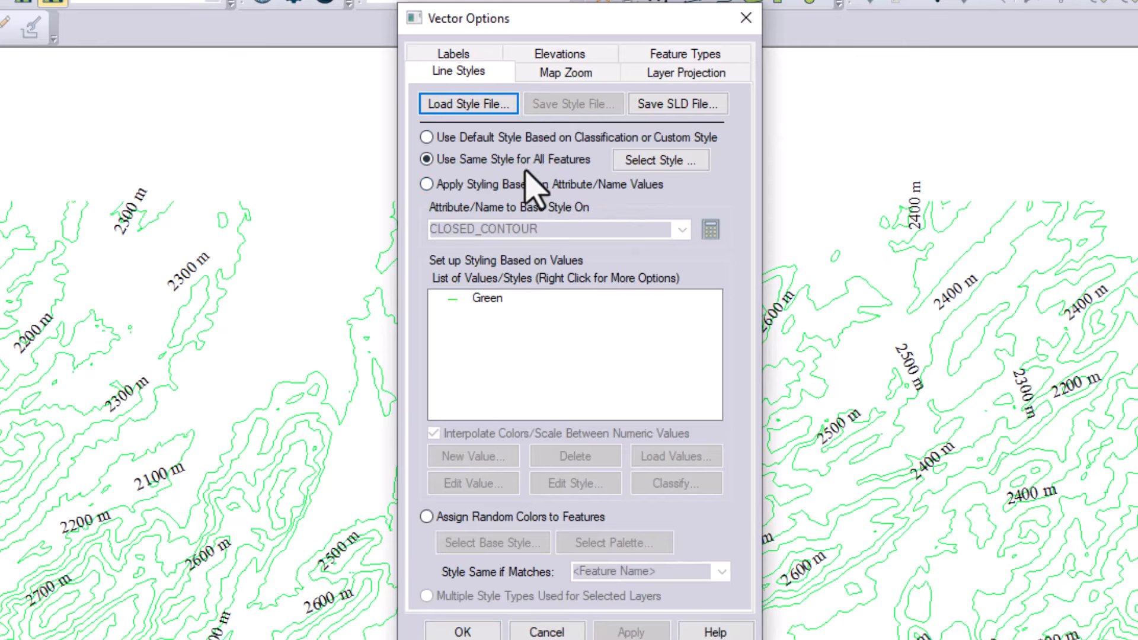
# - Set the contour lines to the default style based on classification or custom style, and close the layer options
pyautogui.click(524, 137)
pyautogui.click(633, 632)
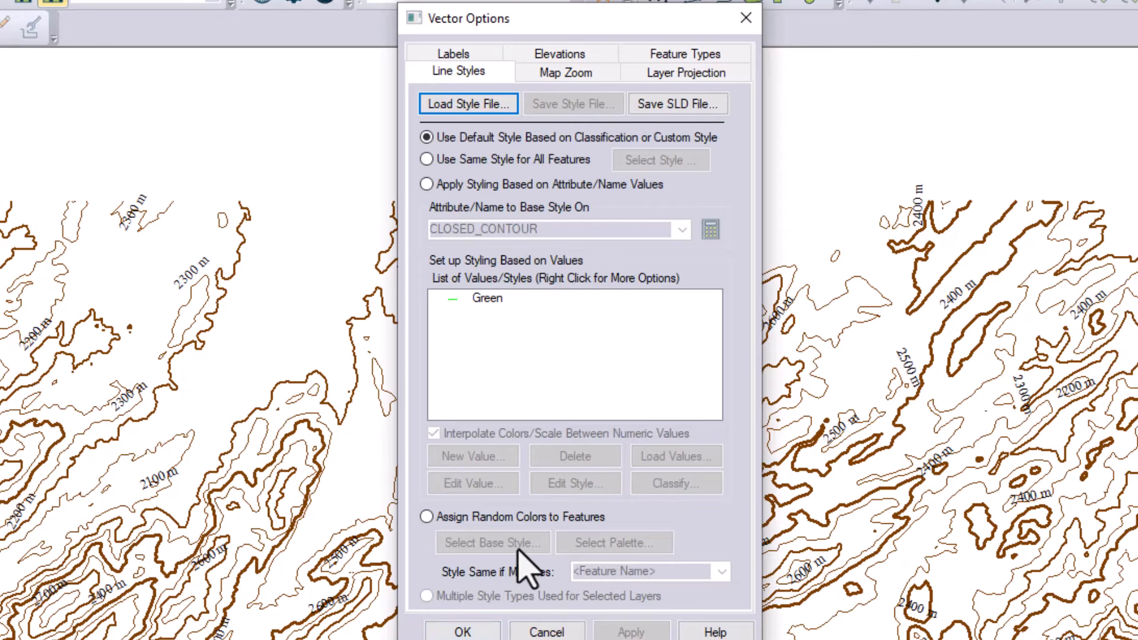
pyautogui.click(465, 631)
# - Examine the brown contour lines and their elevation labels across the eastern and southern parts of the map
pyautogui.scroll(-2, 540, 338)
pyautogui.moveTo(692, 601); pyautogui.dragTo(340, 378)
pyautogui.moveTo(836, 446); pyautogui.dragTo(551, 347)
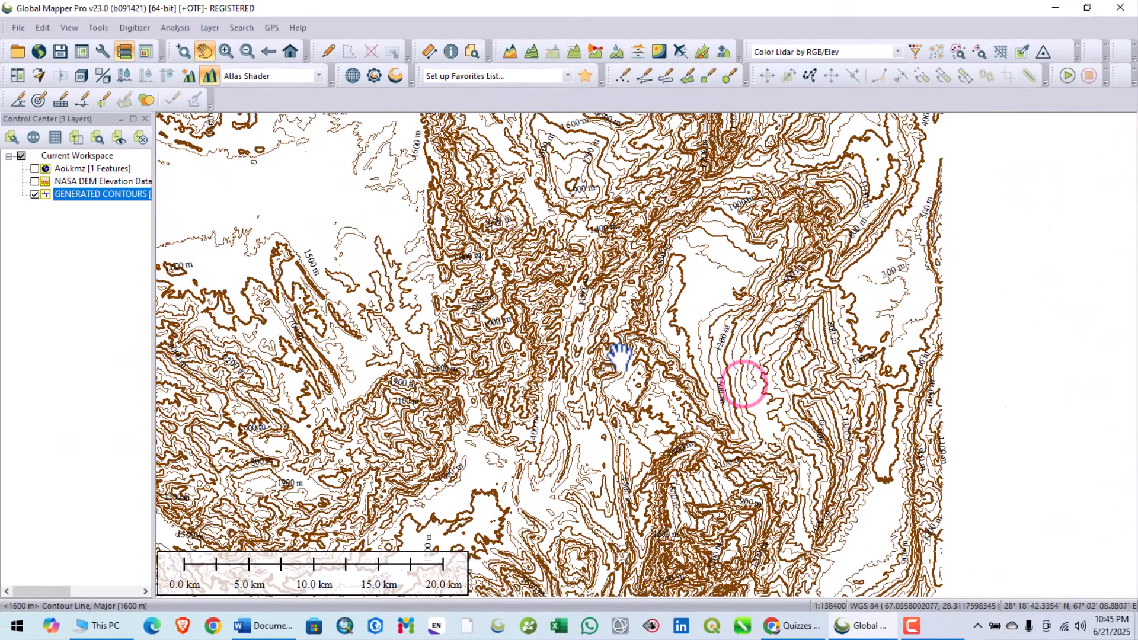
pyautogui.scroll(1, 620, 355)
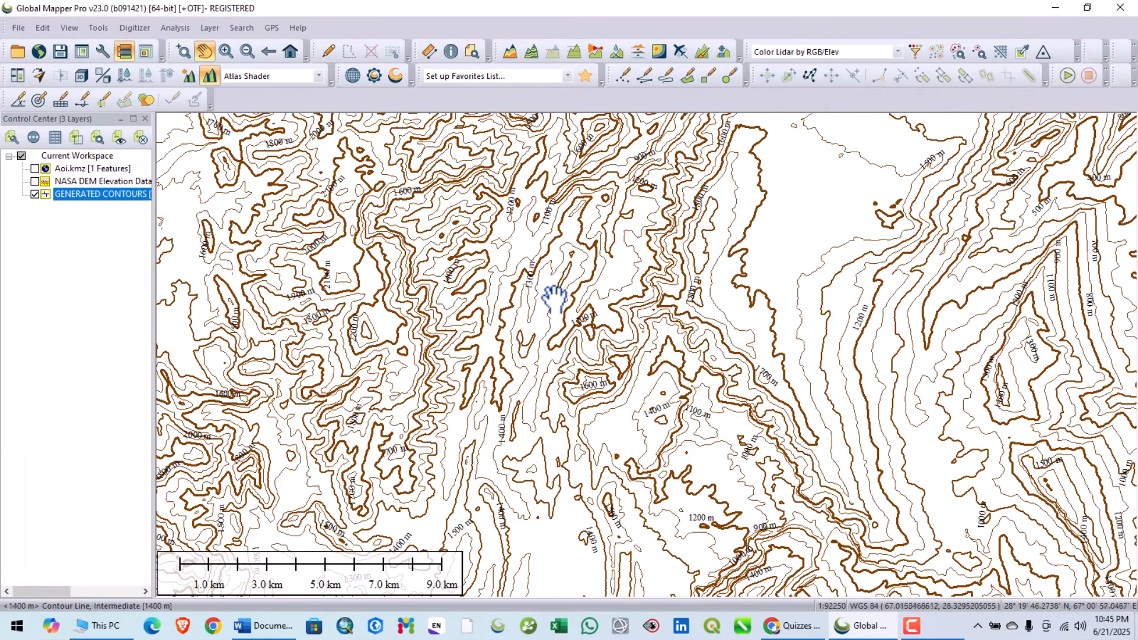
pyautogui.scroll(-2, 561, 325)
pyautogui.moveTo(511, 313); pyautogui.dragTo(696, 313)
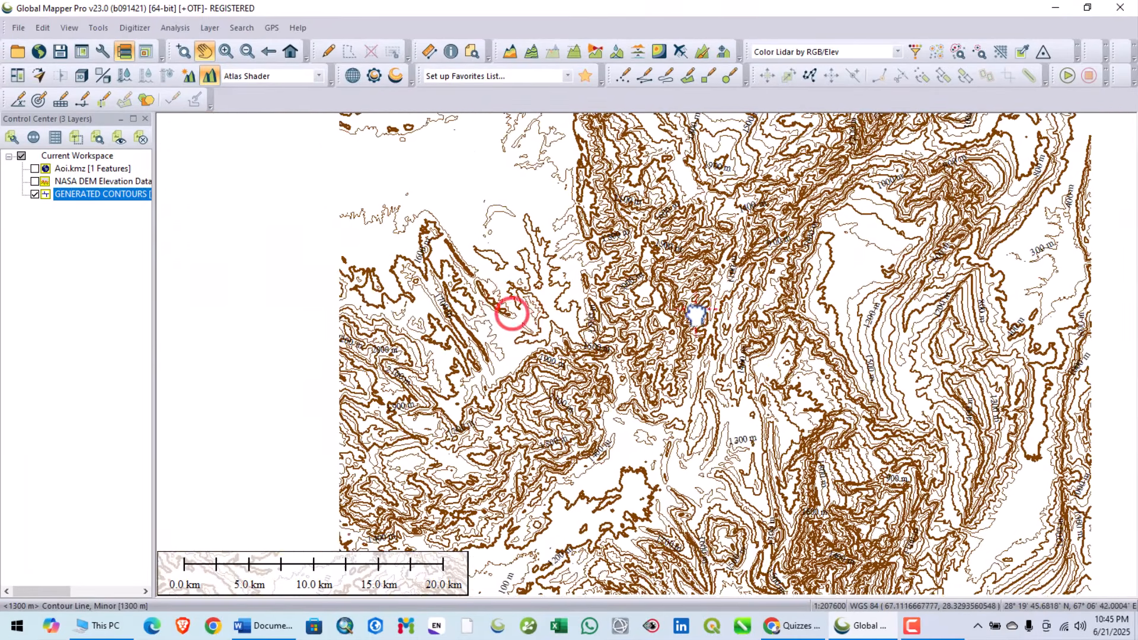
pyautogui.scroll(-1, 601, 316)
pyautogui.moveTo(480, 344); pyautogui.dragTo(592, 333)
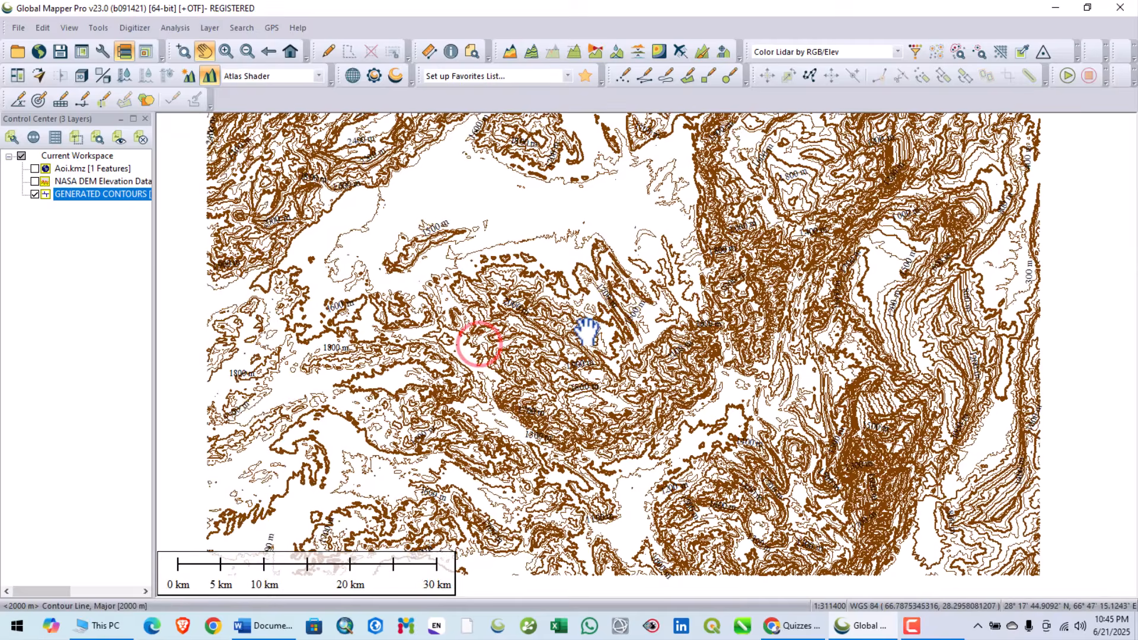
# - Examine the generated contours and their elevation labels over the full map extent and around the central hills
pyautogui.scroll(-1, 587, 332)
pyautogui.scroll(1, 648, 311)
pyautogui.moveTo(641, 304); pyautogui.dragTo(584, 318)
pyautogui.scroll(-1, 608, 323)
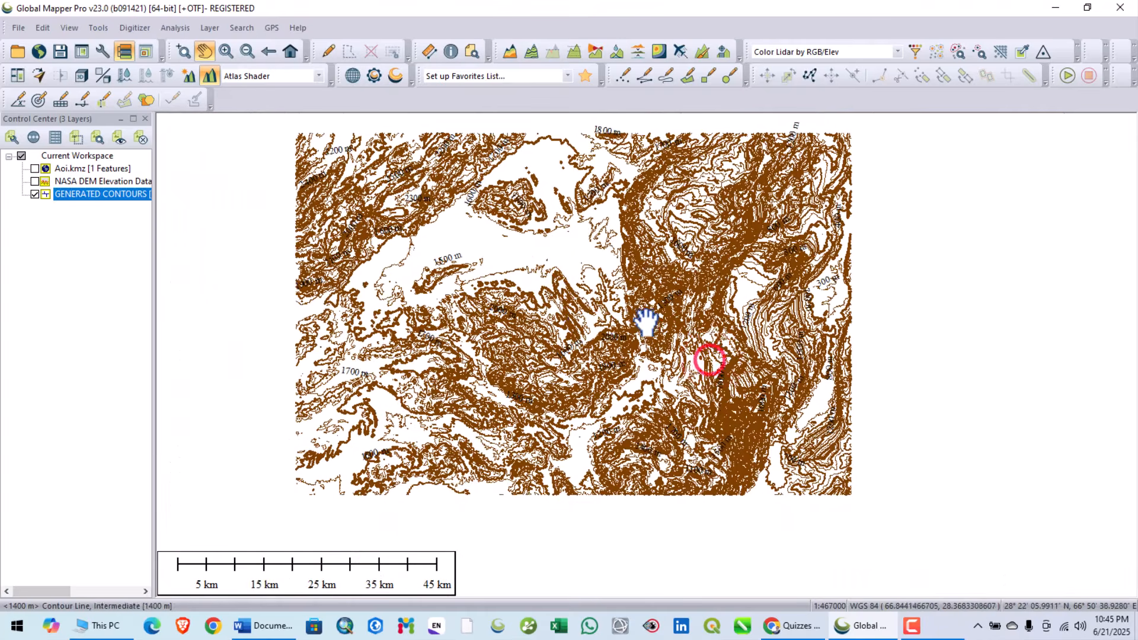
pyautogui.scroll(1, 581, 320)
pyautogui.scroll(-1, 581, 320)
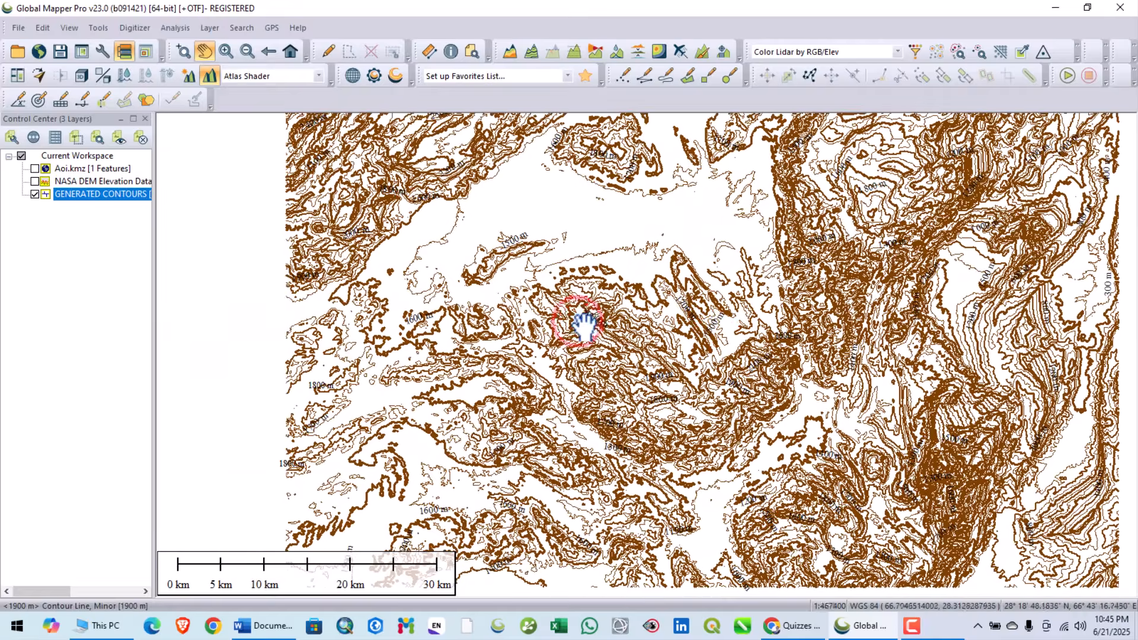
pyautogui.moveTo(673, 335); pyautogui.dragTo(610, 329)
pyautogui.scroll(1, 621, 285)
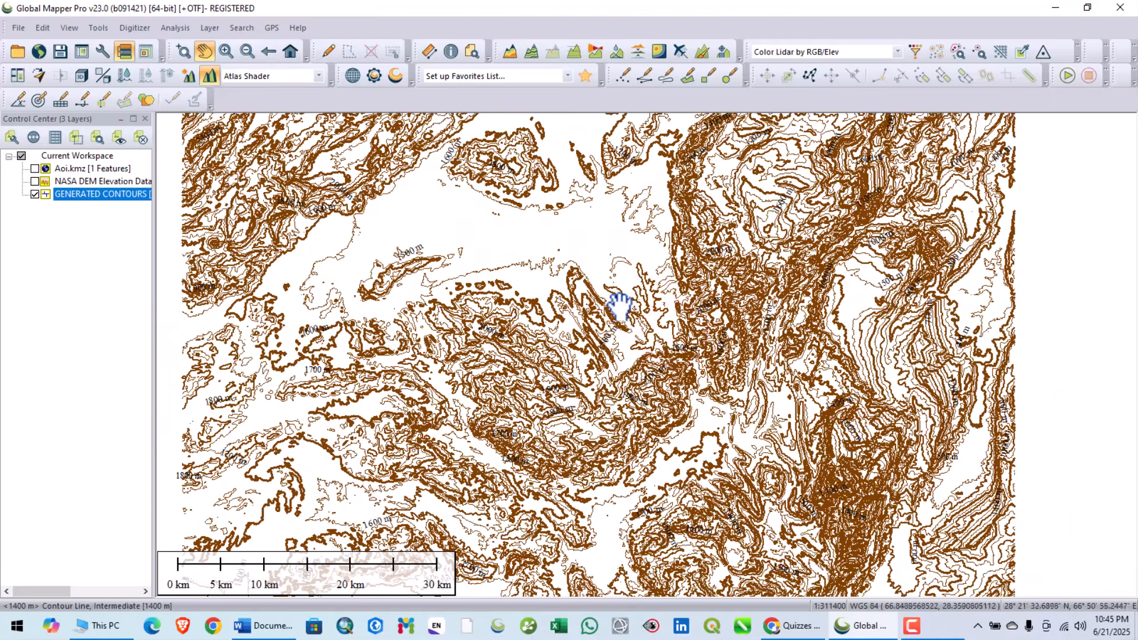
pyautogui.scroll(-1, 625, 312)
pyautogui.scroll(1, 656, 313)
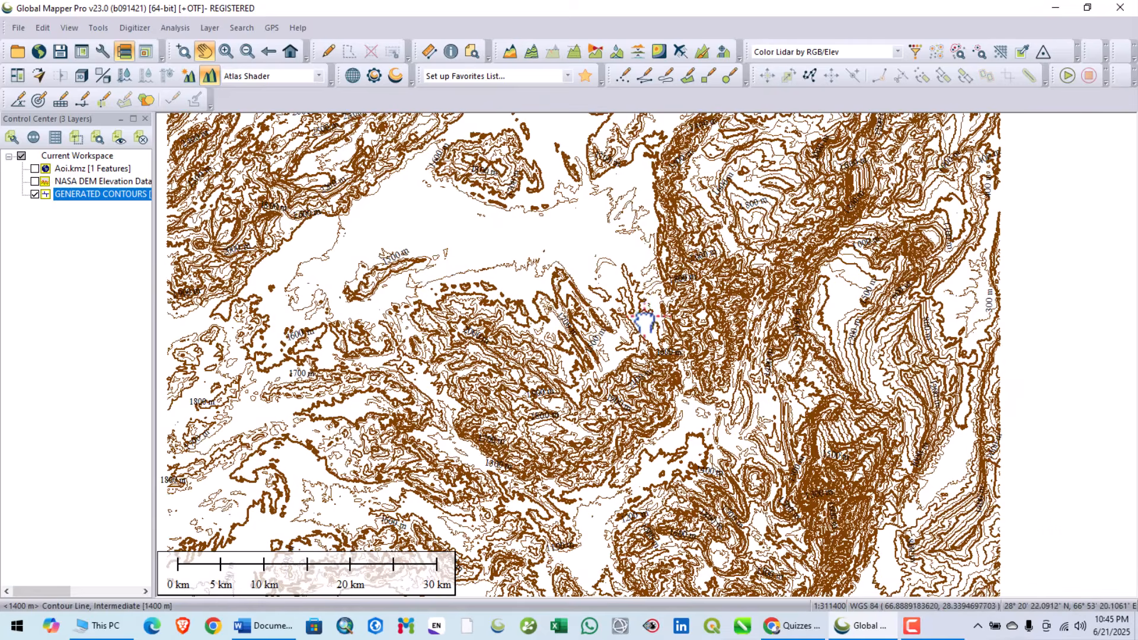
pyautogui.scroll(-1, 644, 320)
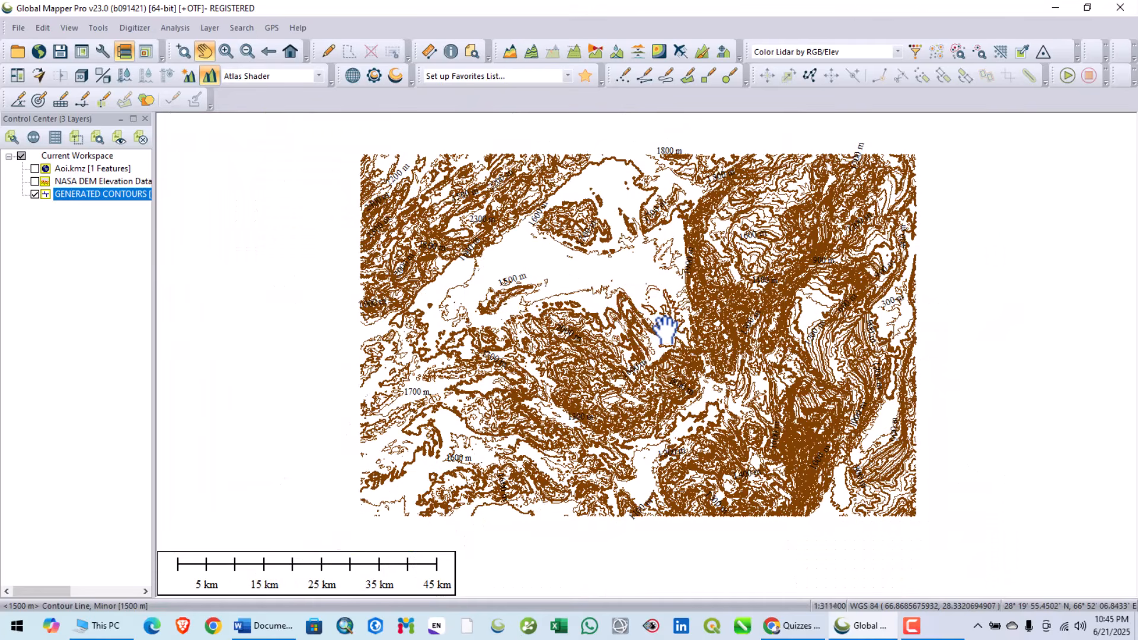
pyautogui.scroll(-1, 659, 330)
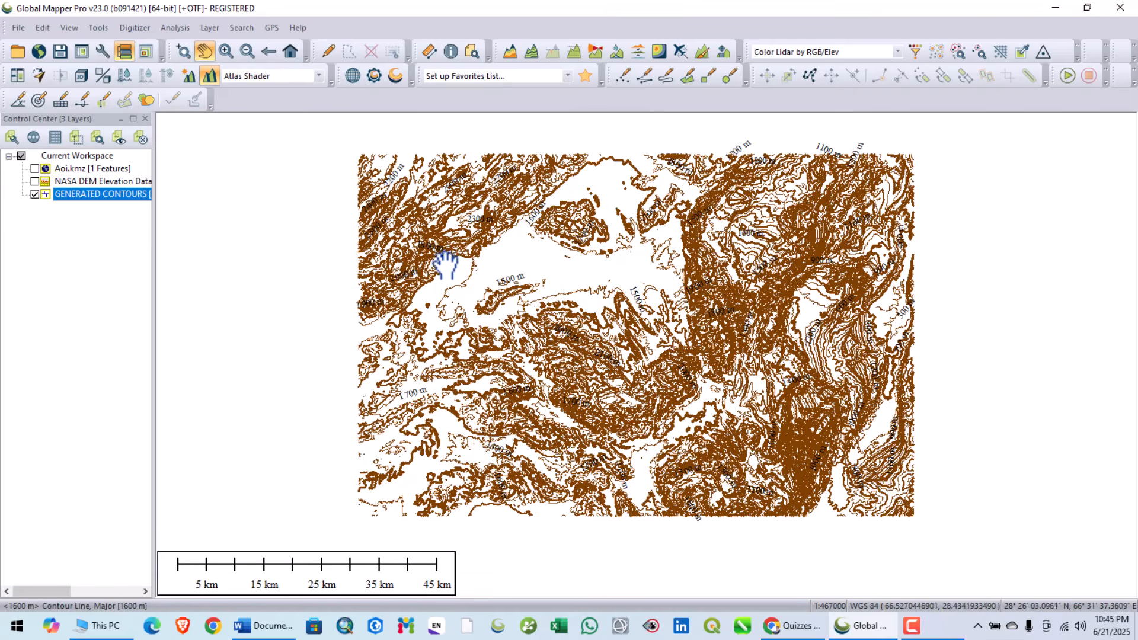
pyautogui.moveTo(445, 265); pyautogui.dragTo(373, 271)
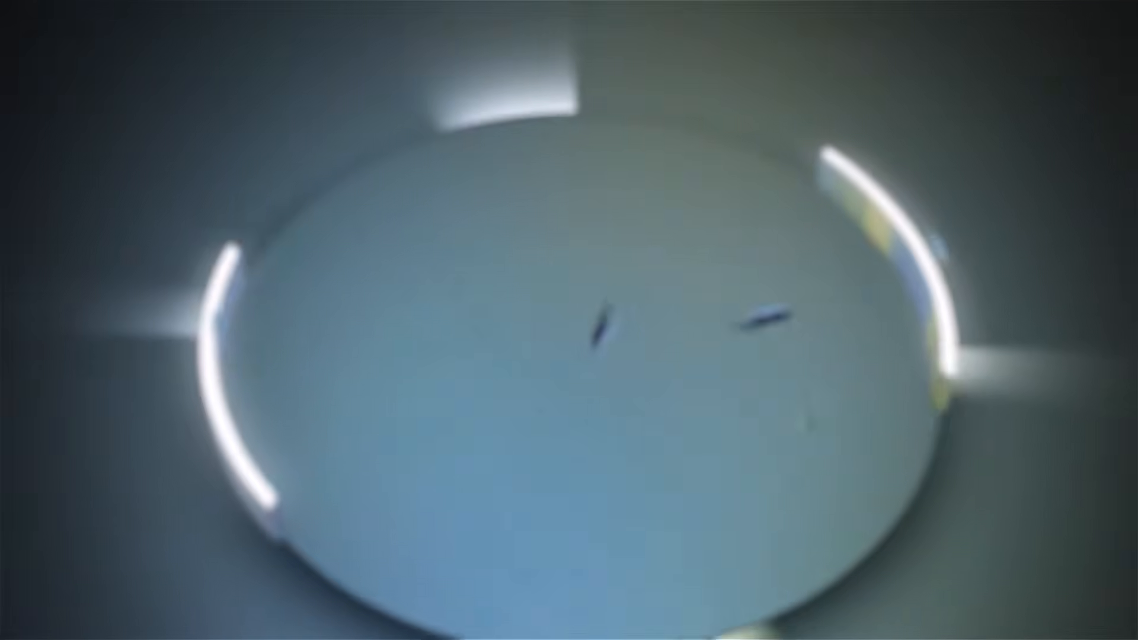